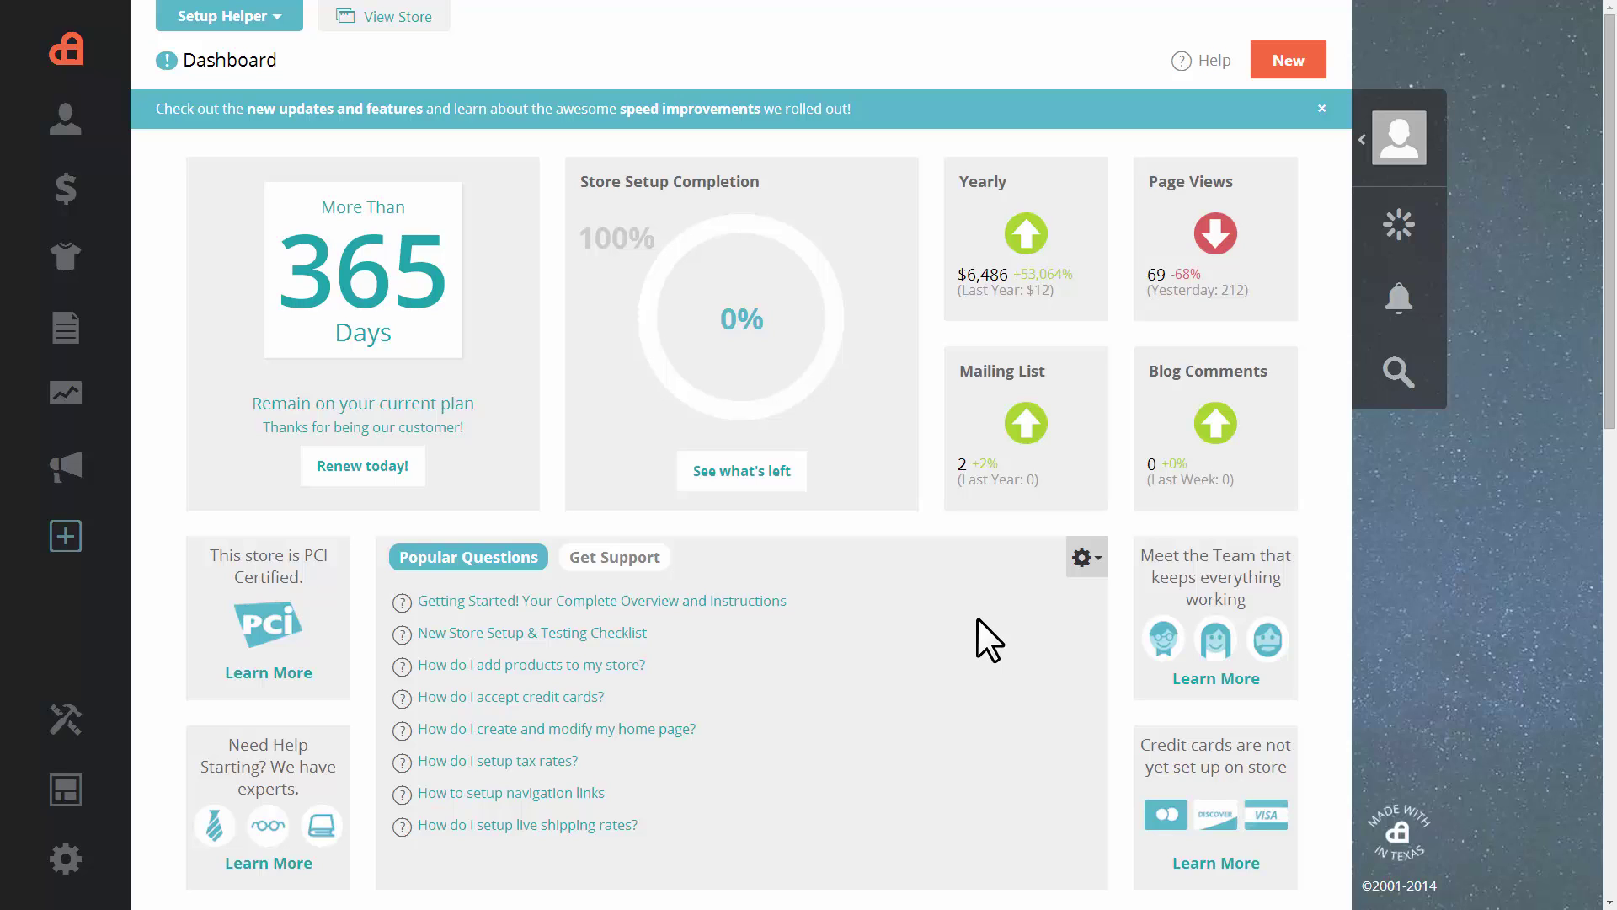
# Open Catalog > Attributes and scroll through the 14 existing attribute groups.
pyautogui.click(67, 262)
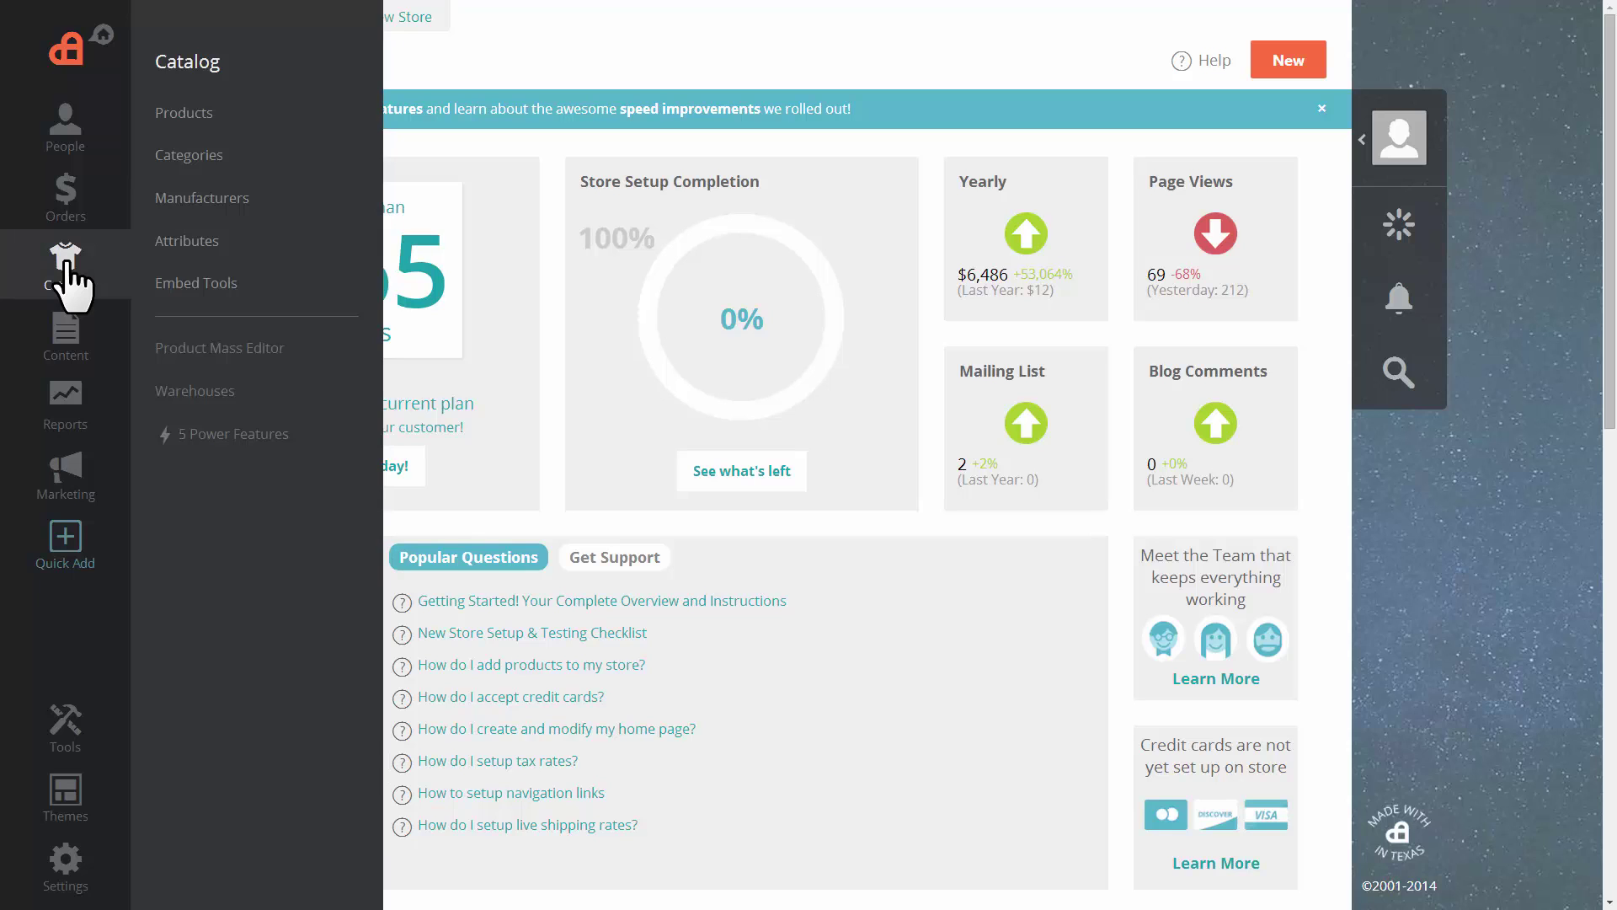
pyautogui.click(243, 244)
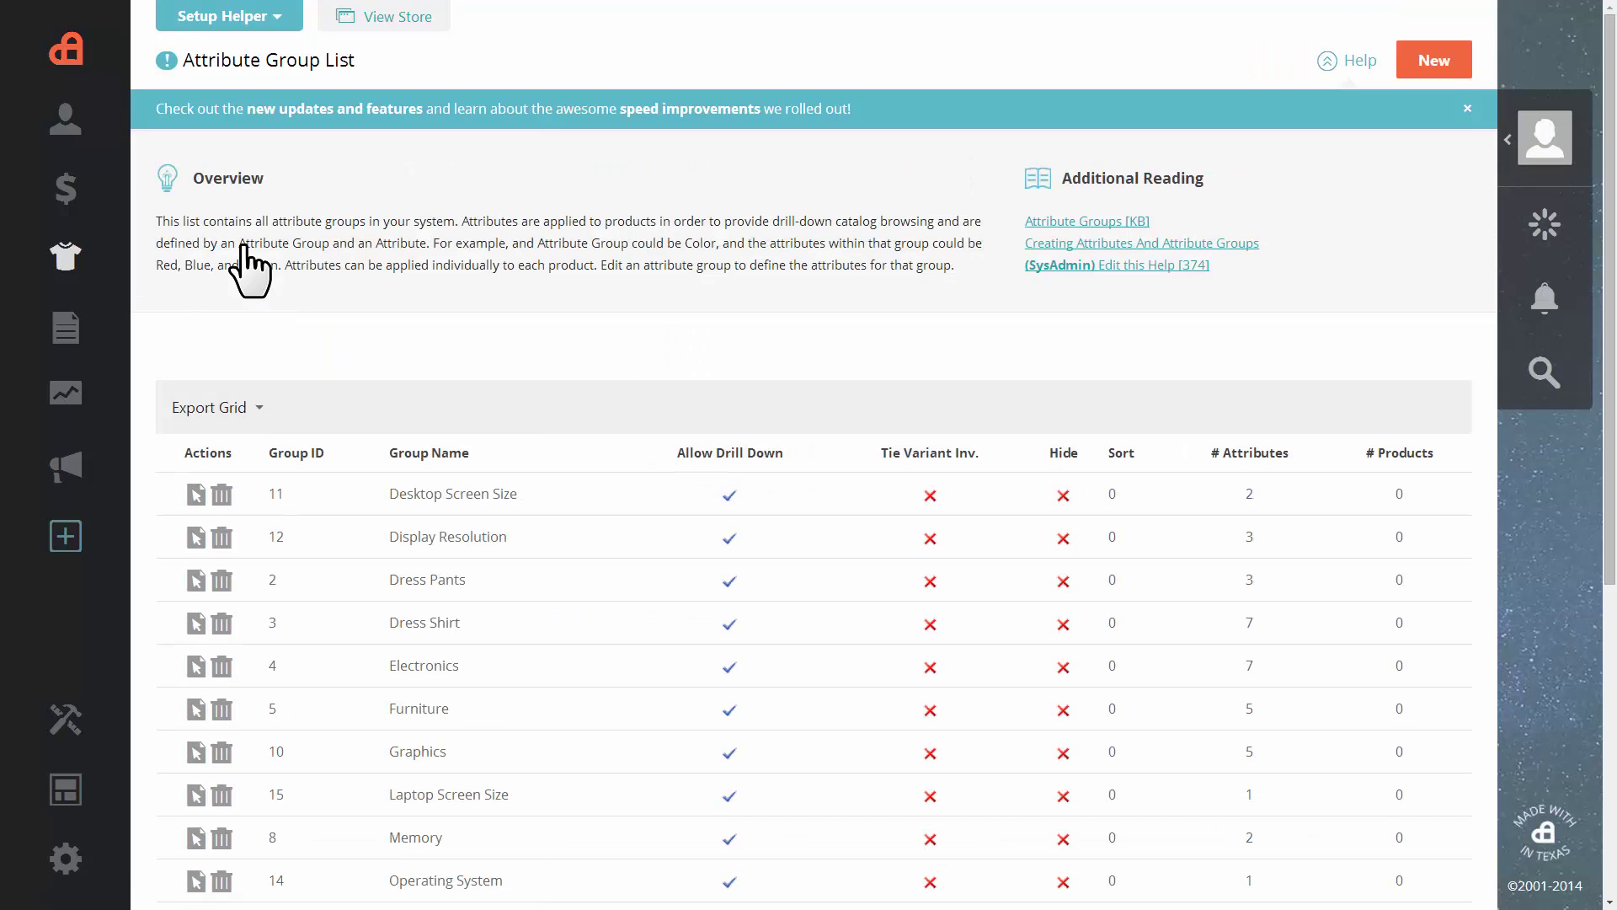
pyautogui.scroll(-2, 570, 568)
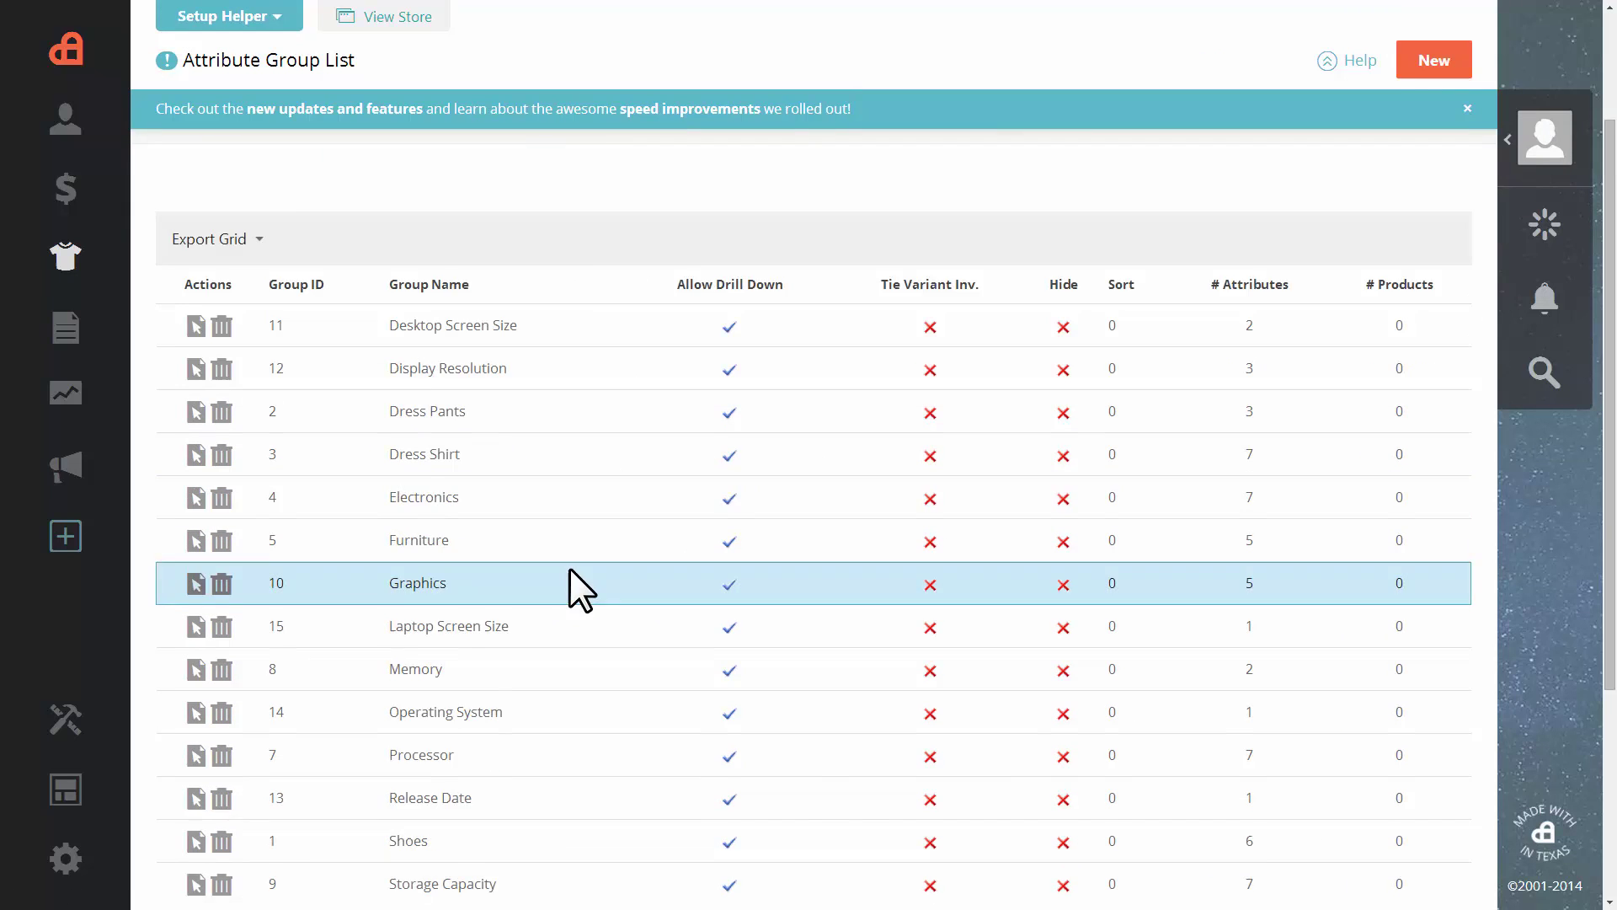
pyautogui.scroll(-1, 569, 568)
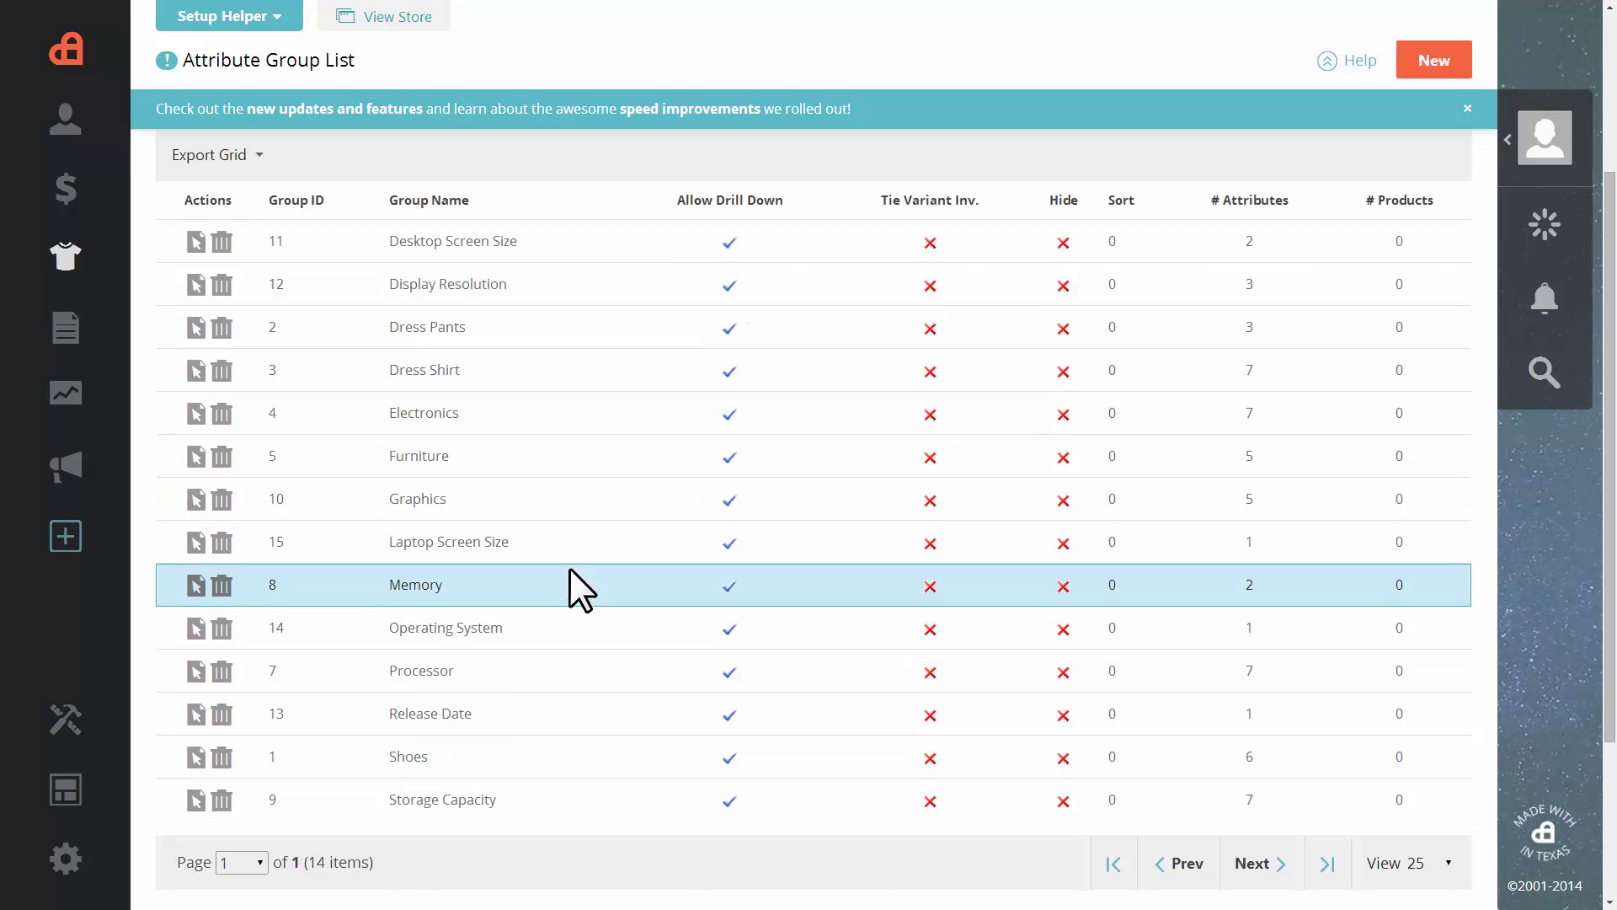
pyautogui.scroll(1, 569, 568)
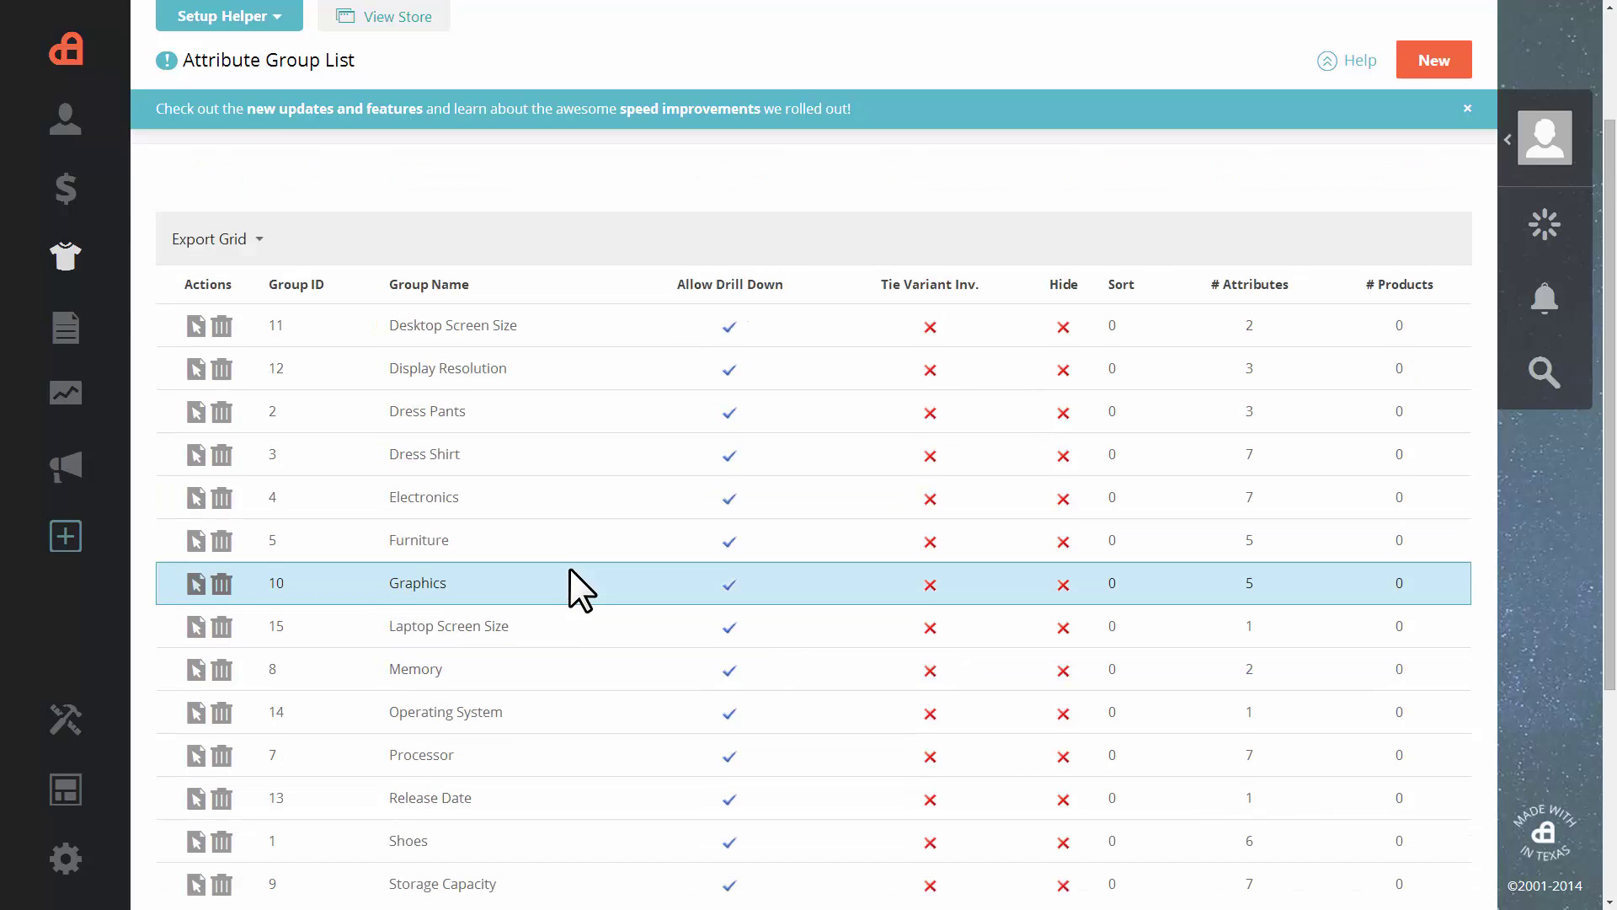
pyautogui.scroll(2, 569, 569)
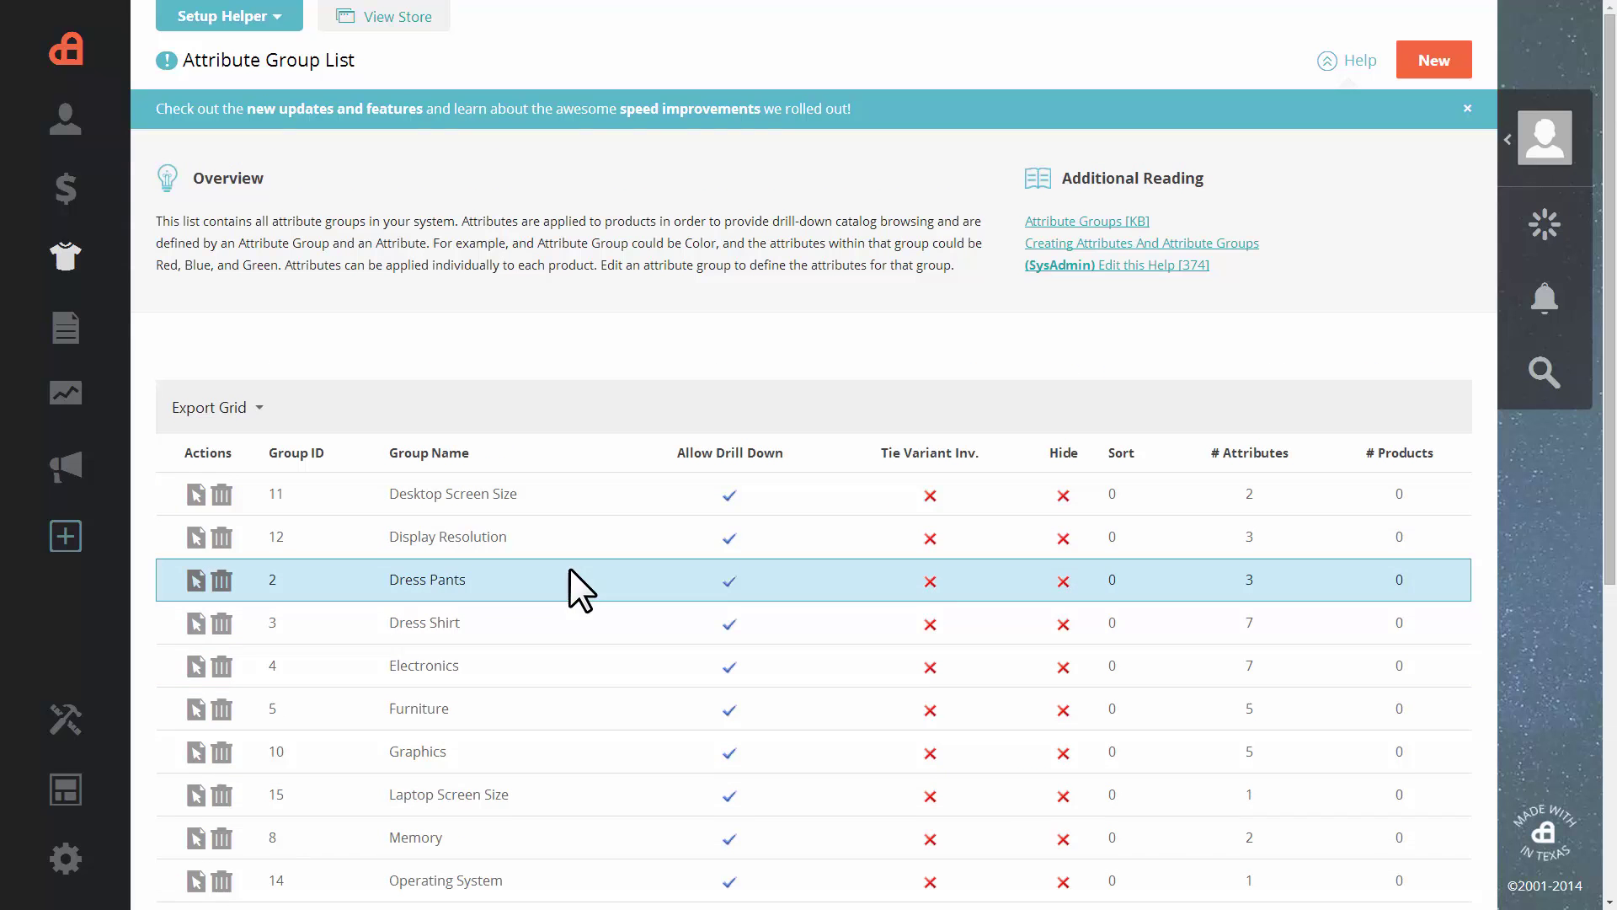
# Start a new attribute group named 'Acoustic'.
pyautogui.click(1432, 71)
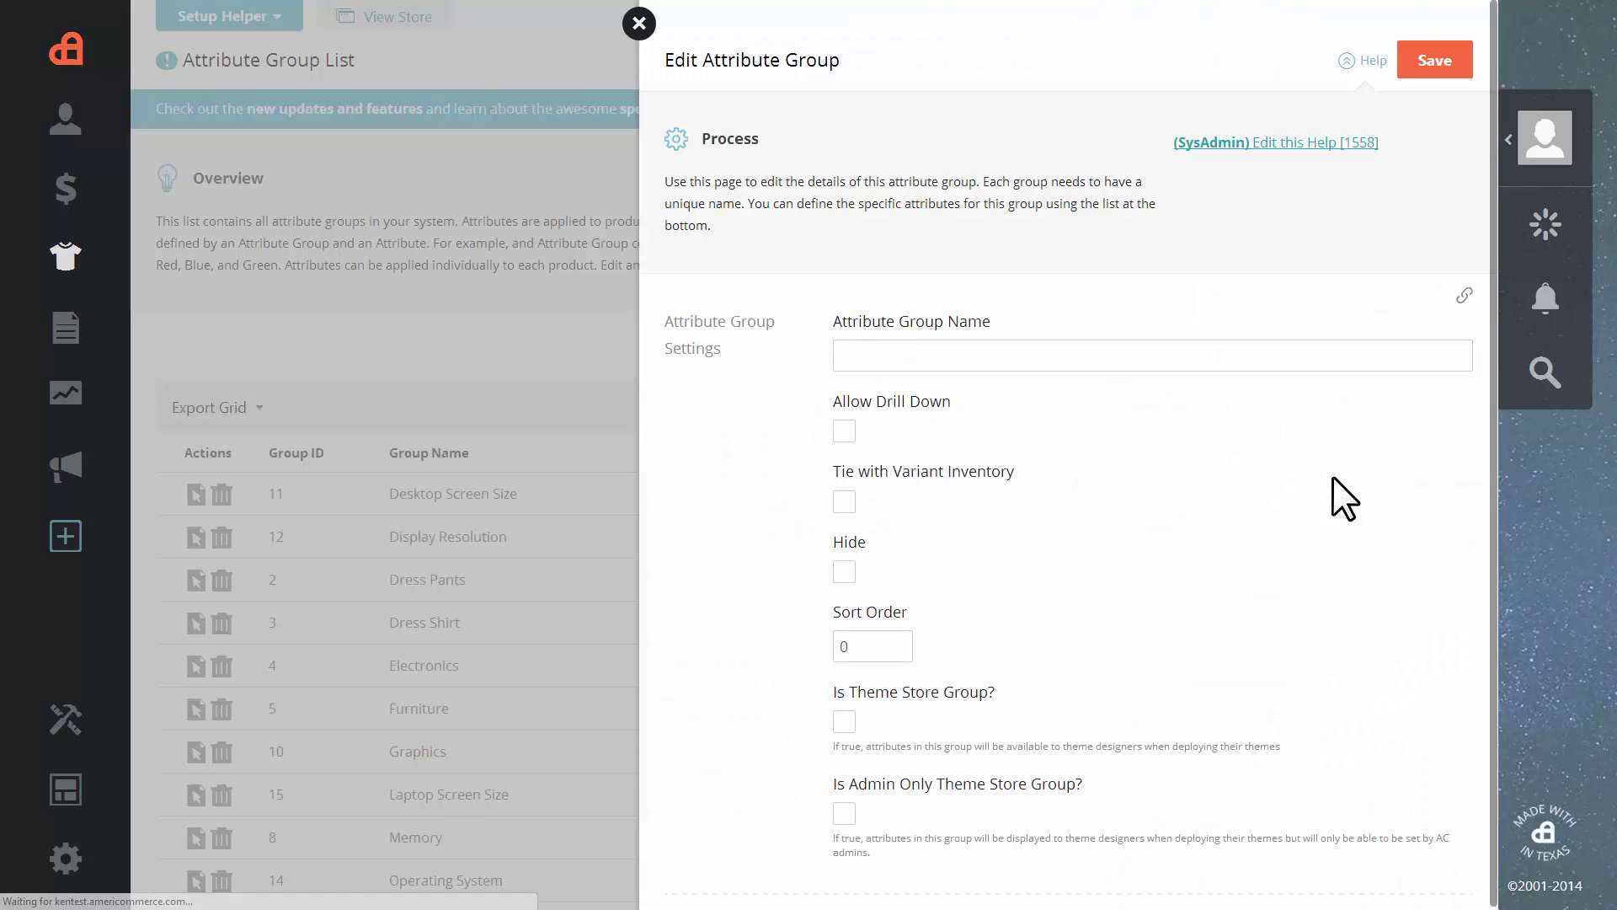
pyautogui.click(1002, 356)
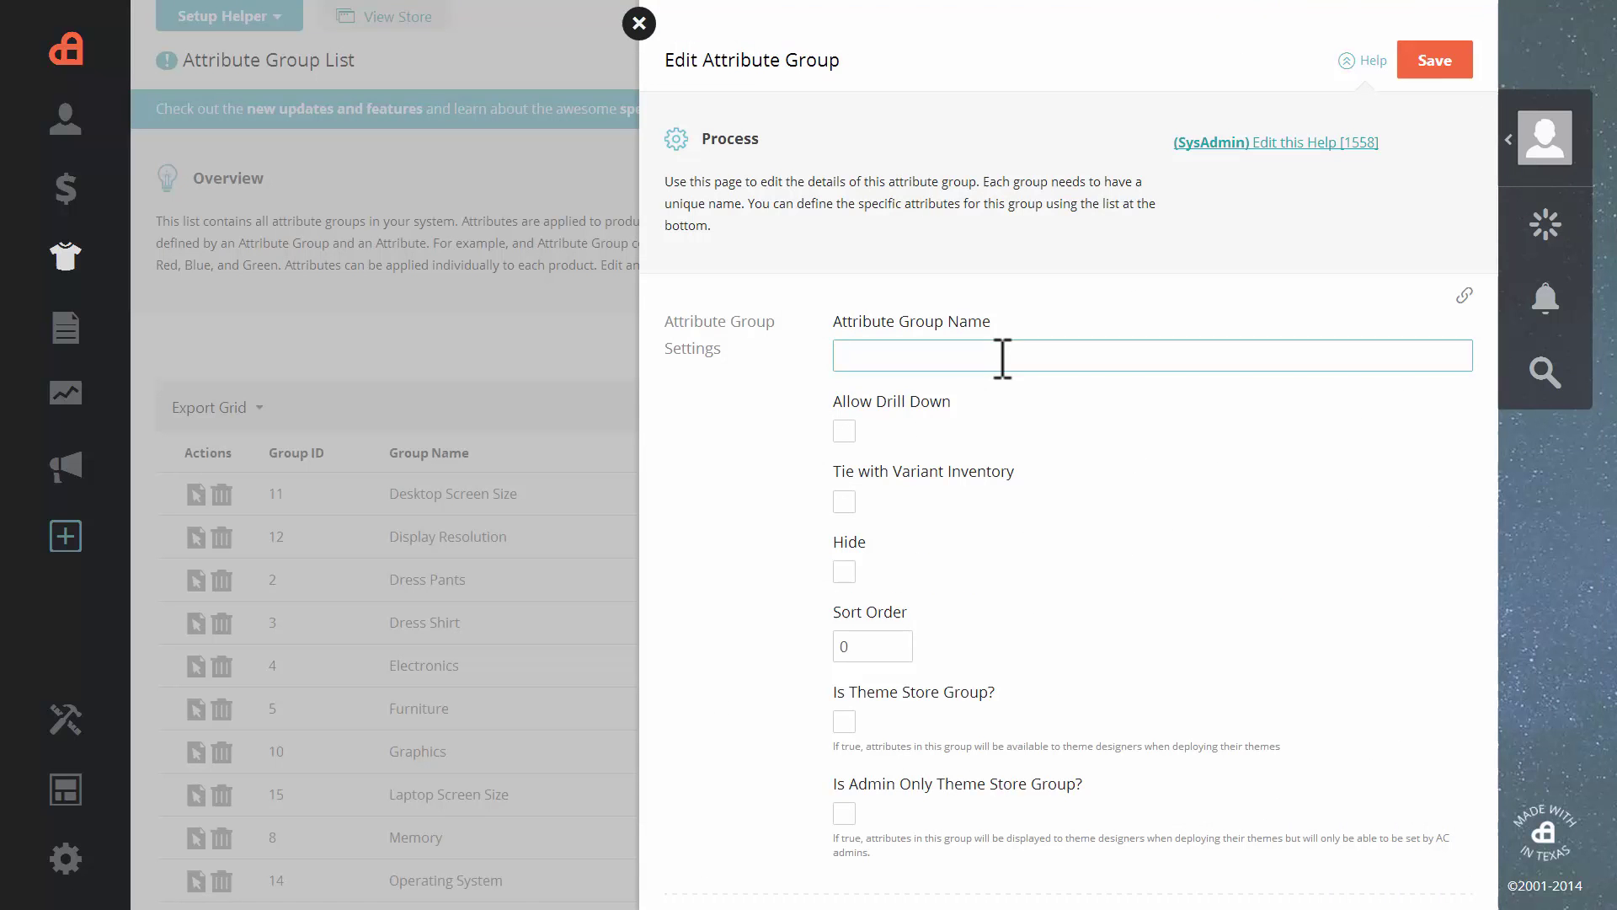
pyautogui.write('Acoustic')
pyautogui.click(1094, 437)
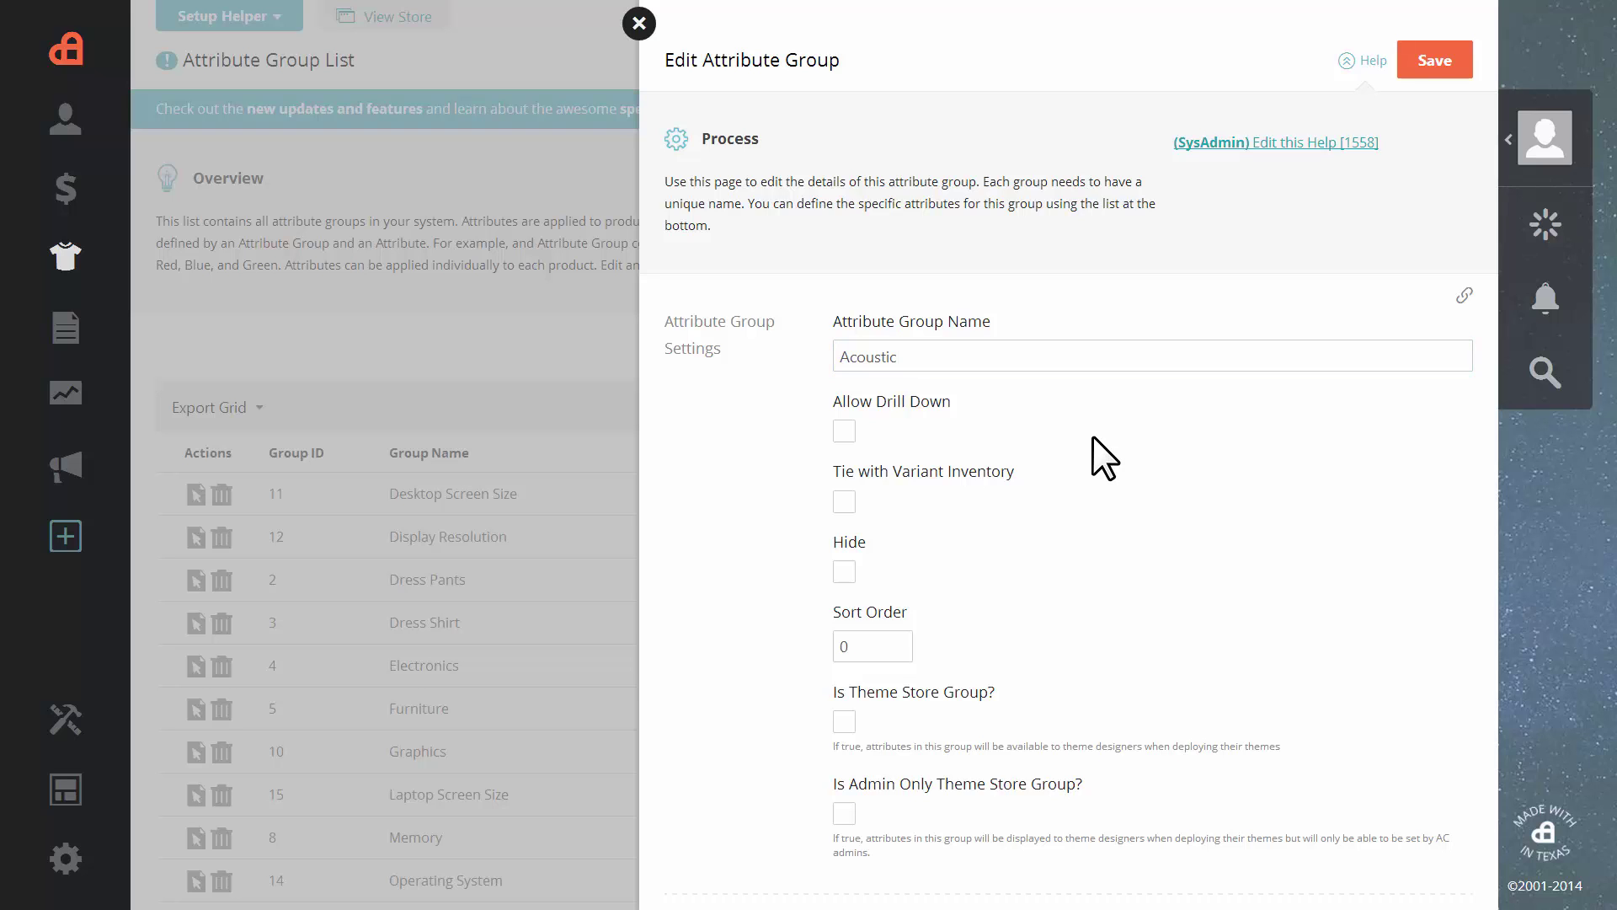
# Enable Allow Drill Down and the theme store options, then save the group.
pyautogui.click(917, 403)
pyautogui.scroll(-2, 1062, 497)
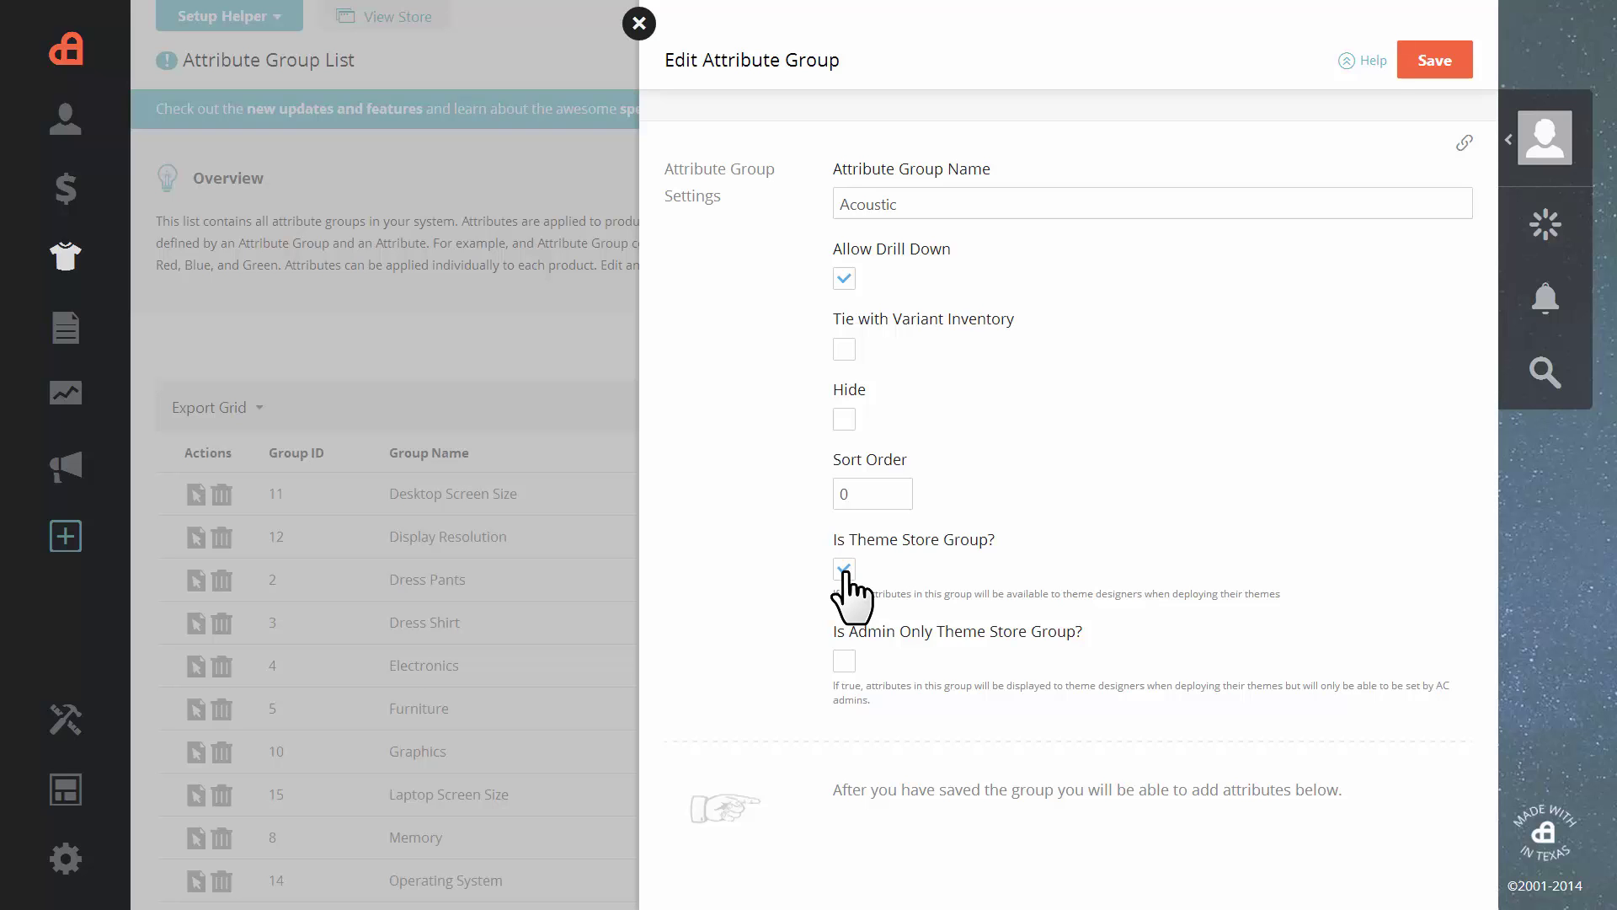
pyautogui.click(847, 662)
pyautogui.click(1432, 66)
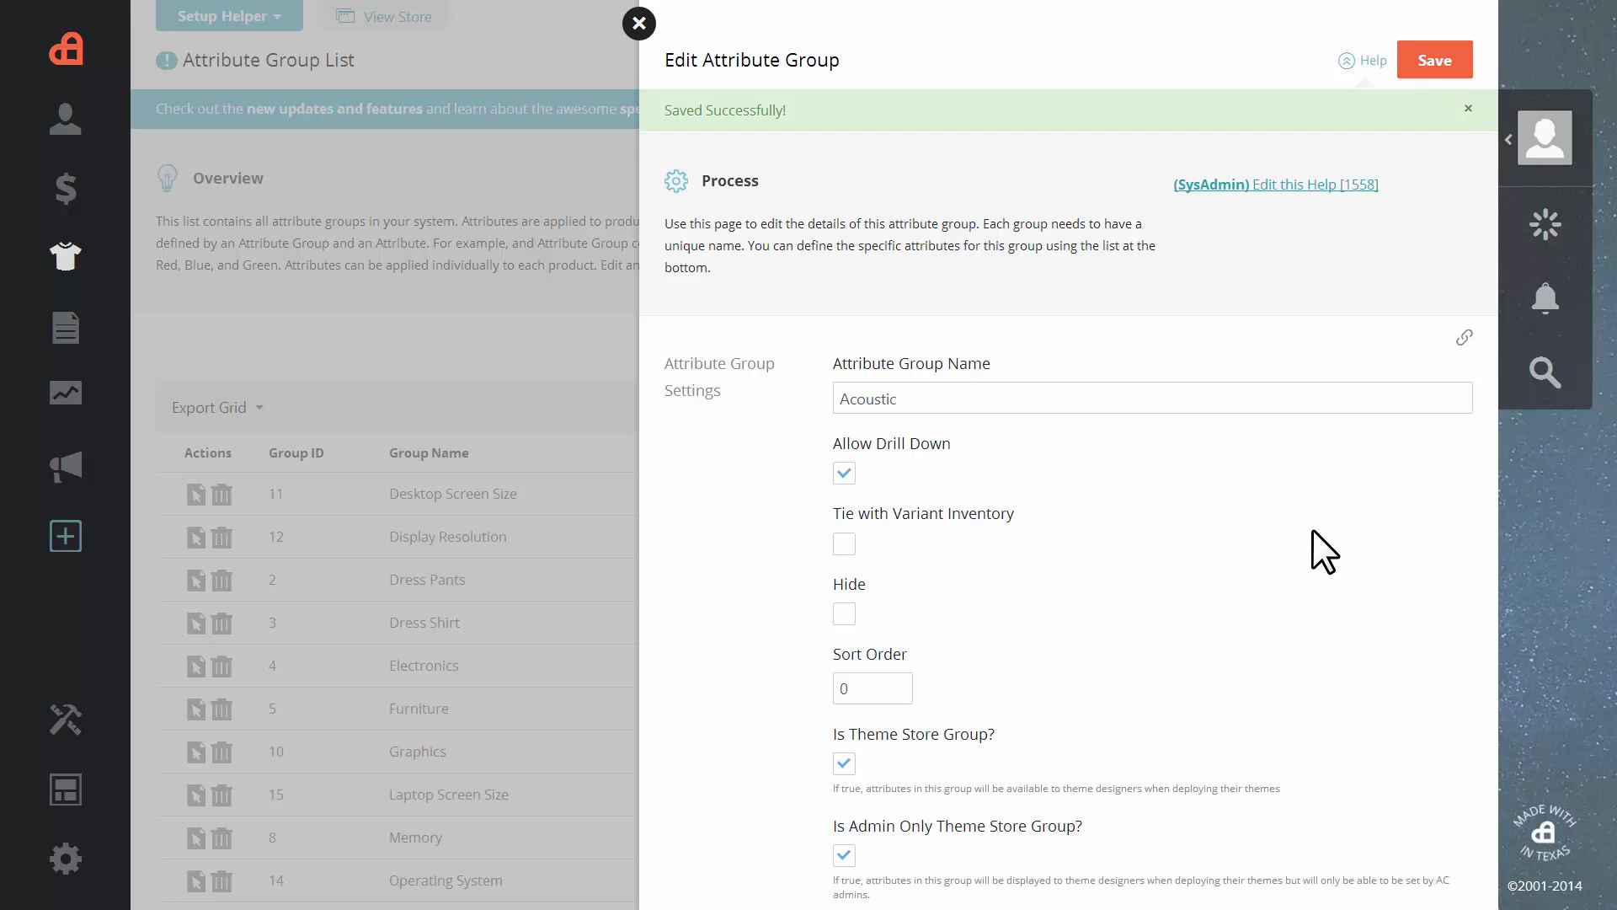
pyautogui.scroll(-3, 1287, 460)
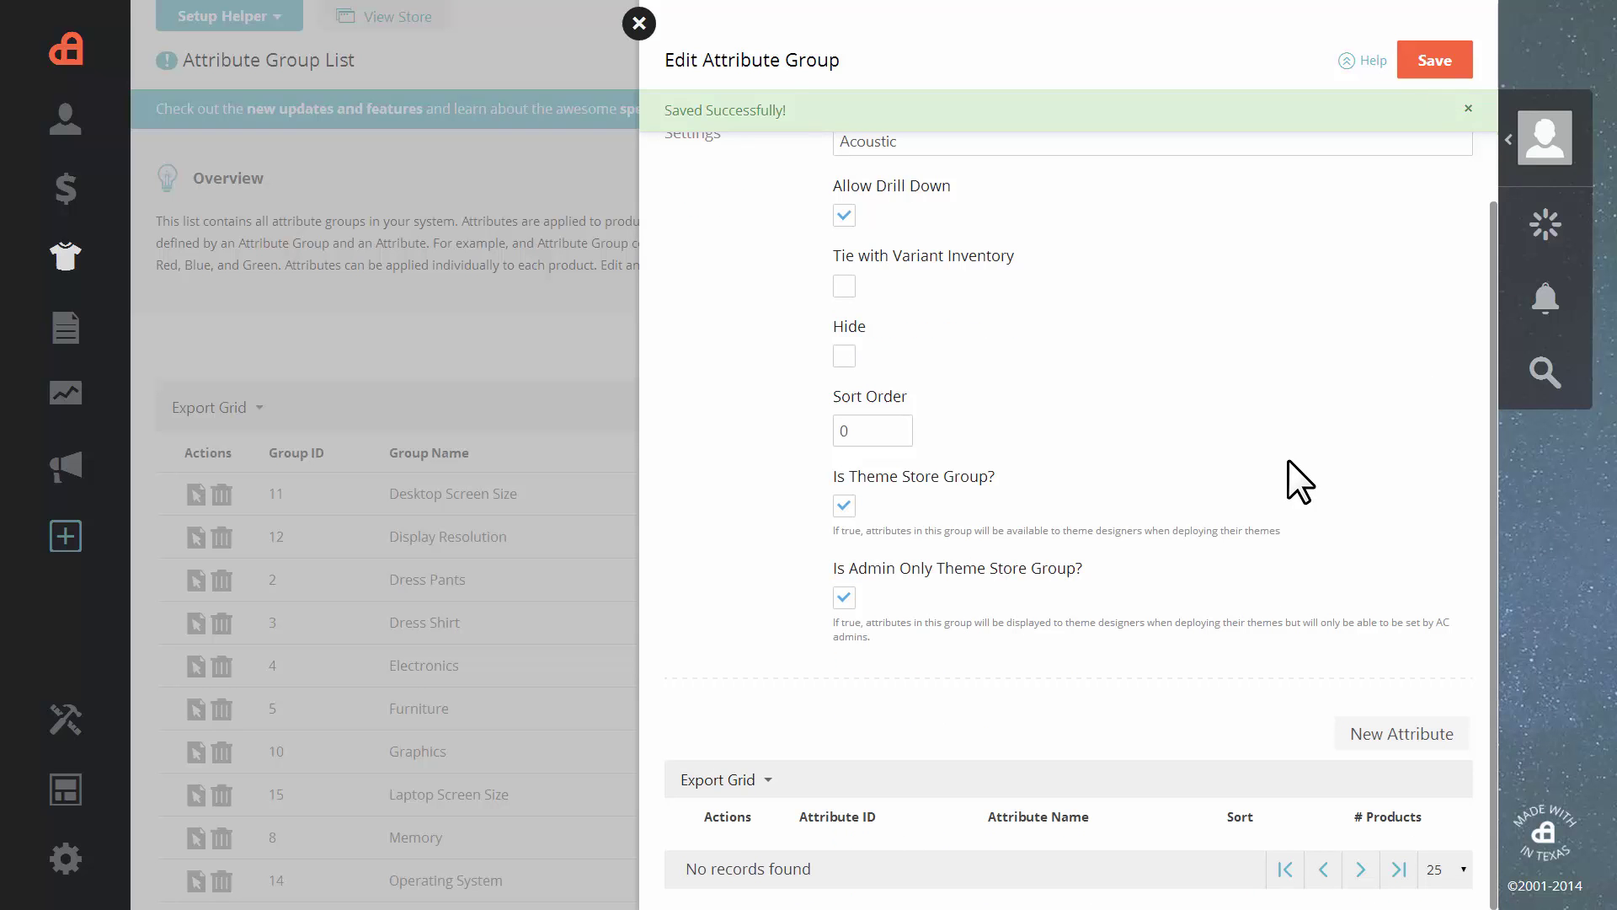
# Add a new attribute named 'Maple' with sort order 1 and page title 'Maple'.
pyautogui.click(1408, 735)
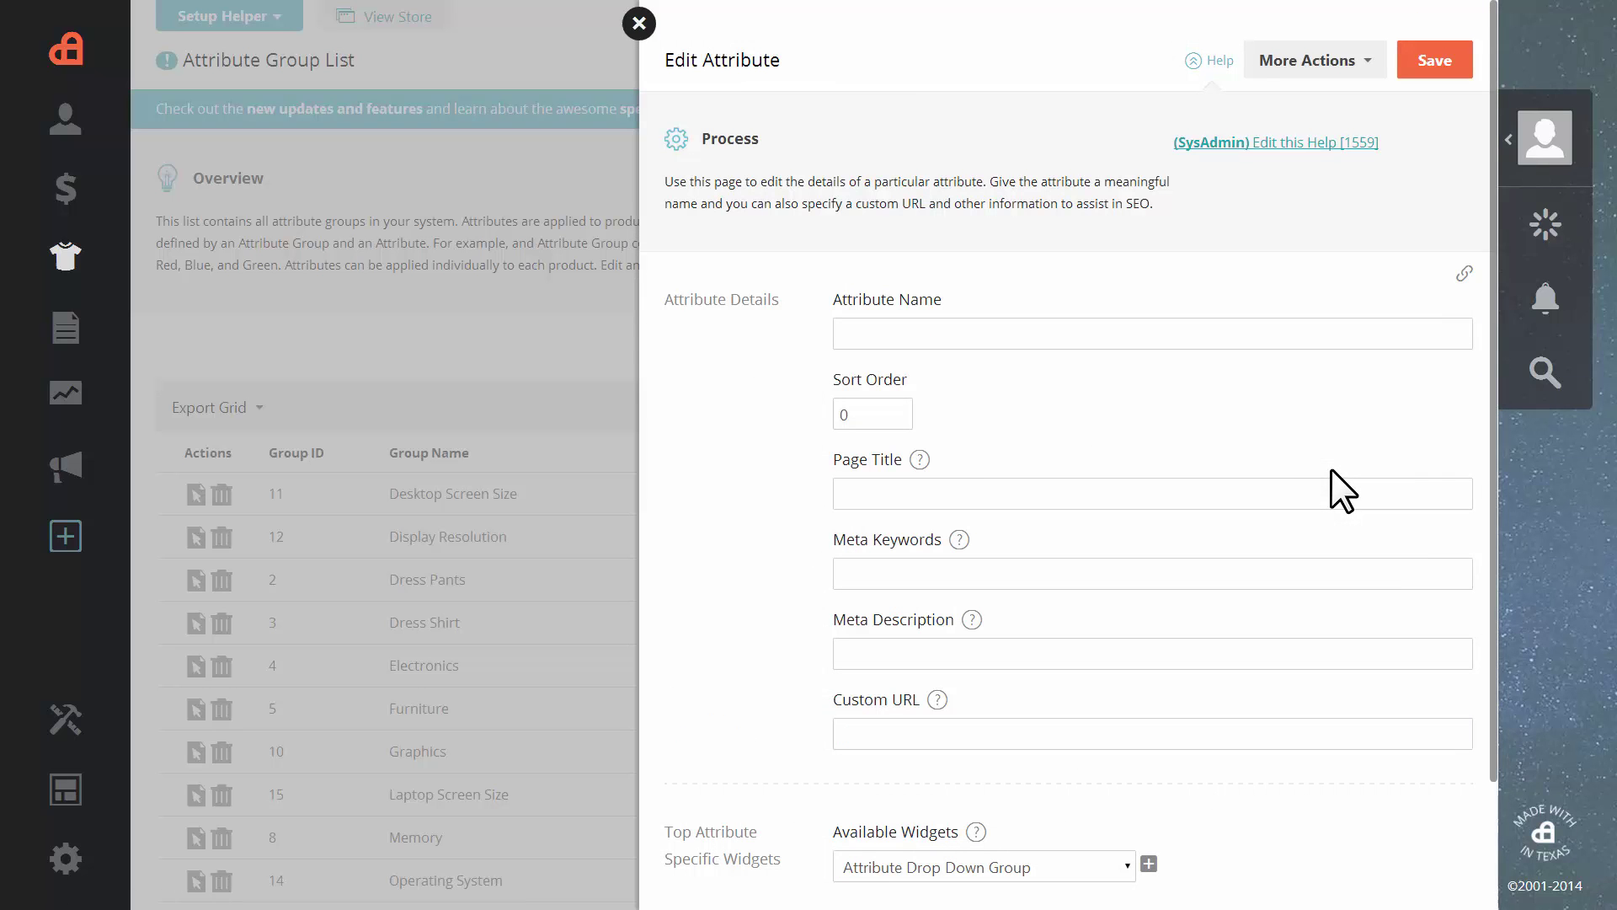
pyautogui.click(1180, 337)
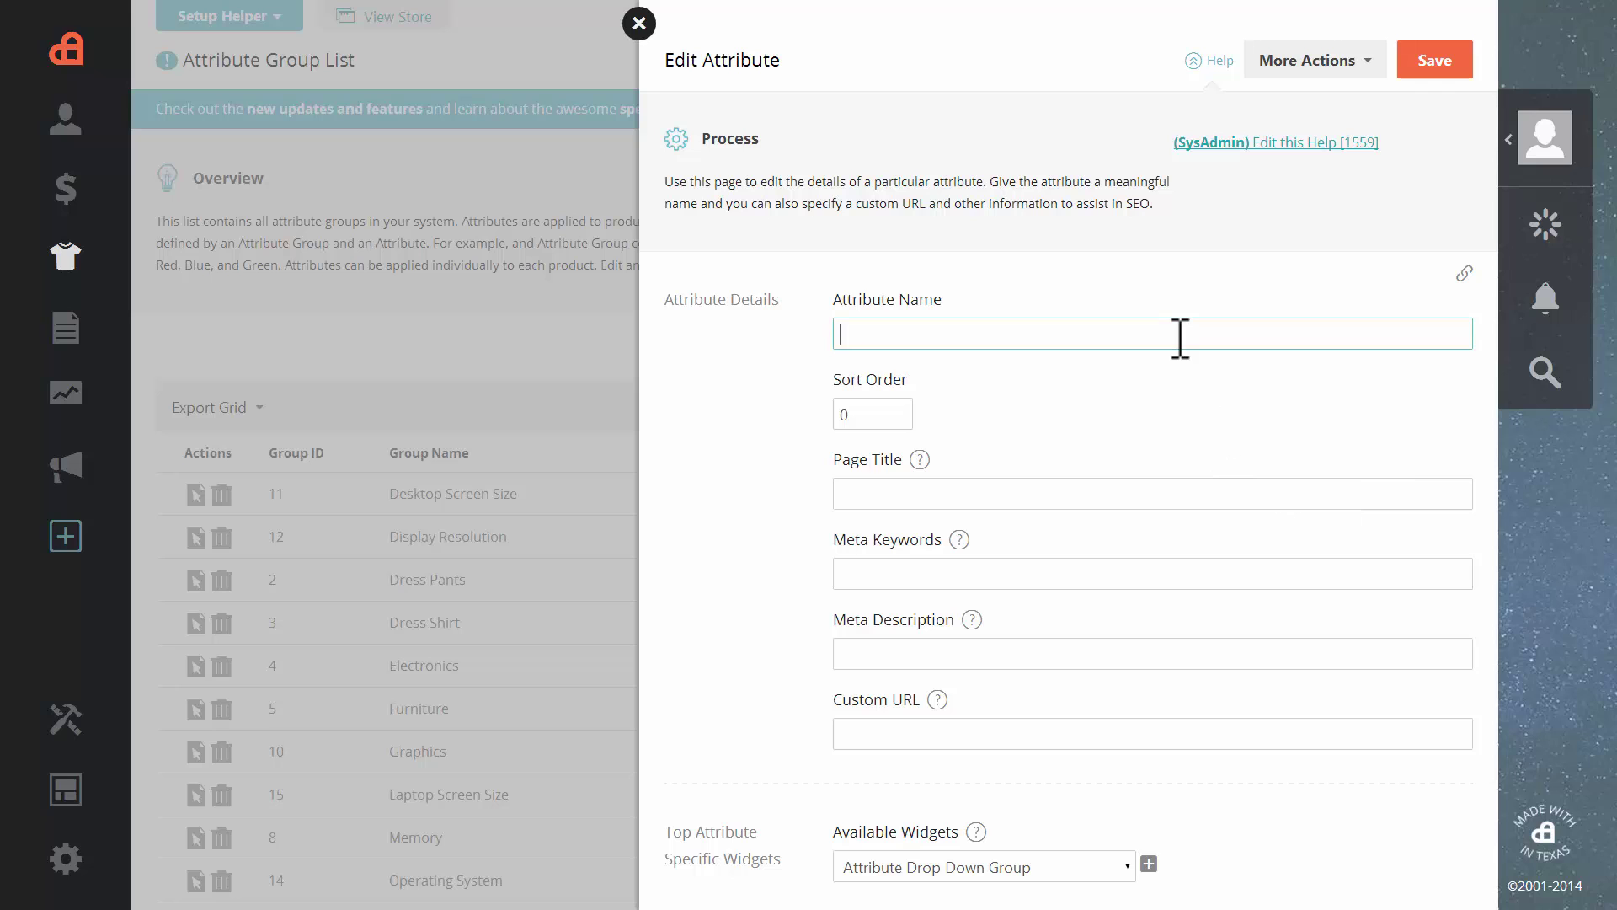
pyautogui.write('W')
pyautogui.press('BackSpace')
pyautogui.write('Maple')
pyautogui.click(885, 412)
pyautogui.press('BackSpace')
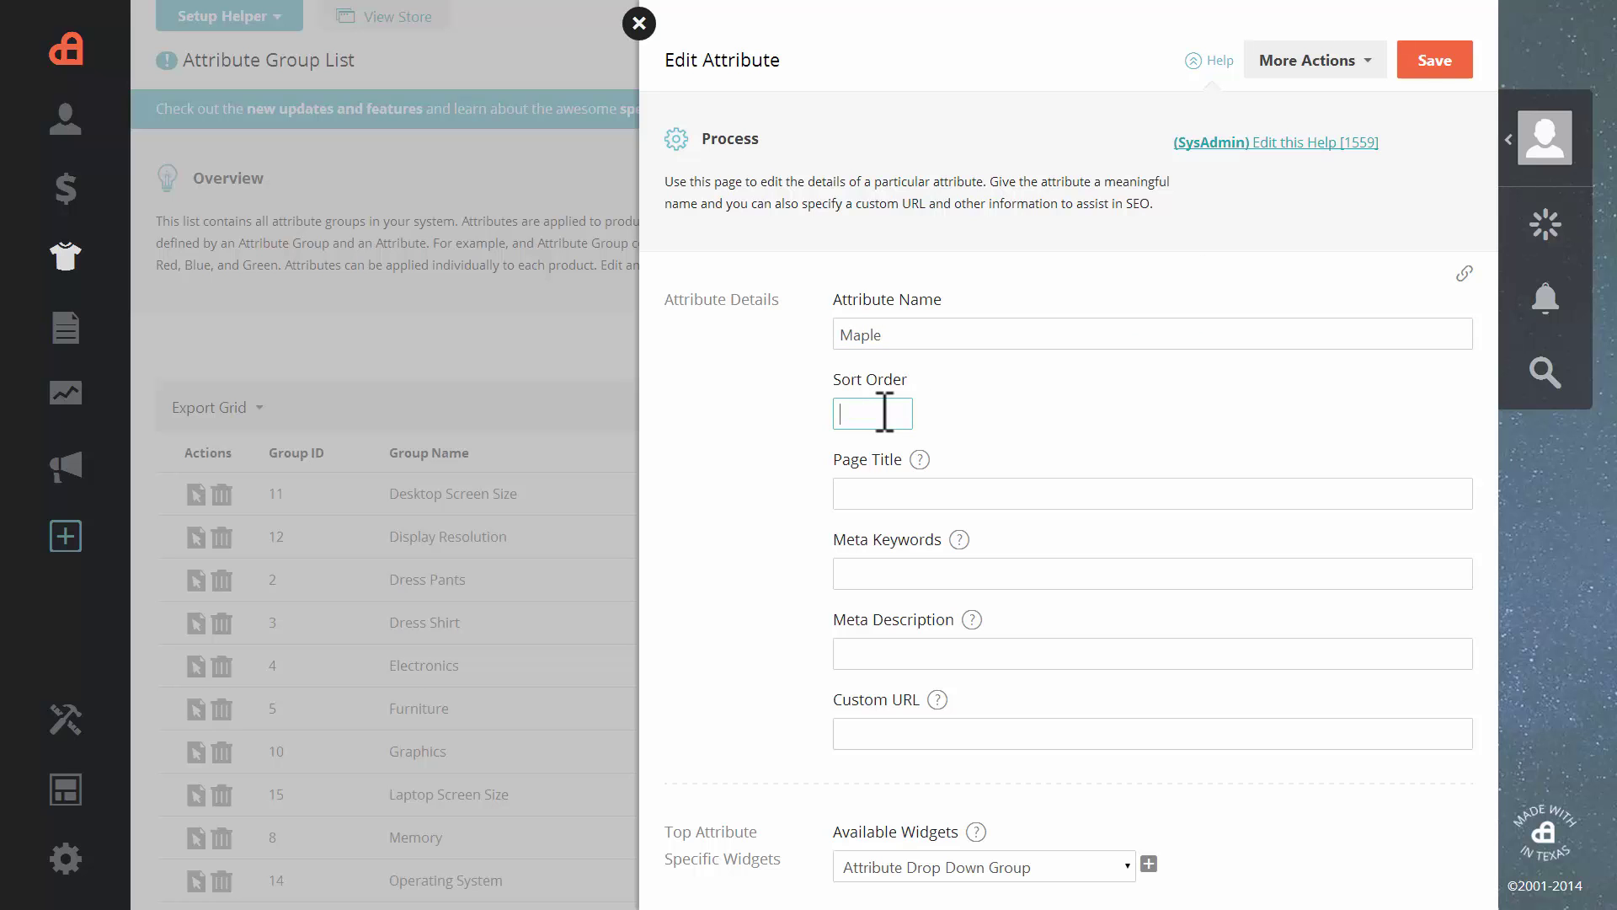
pyautogui.write('1')
pyautogui.click(1076, 496)
pyautogui.write('Maple')
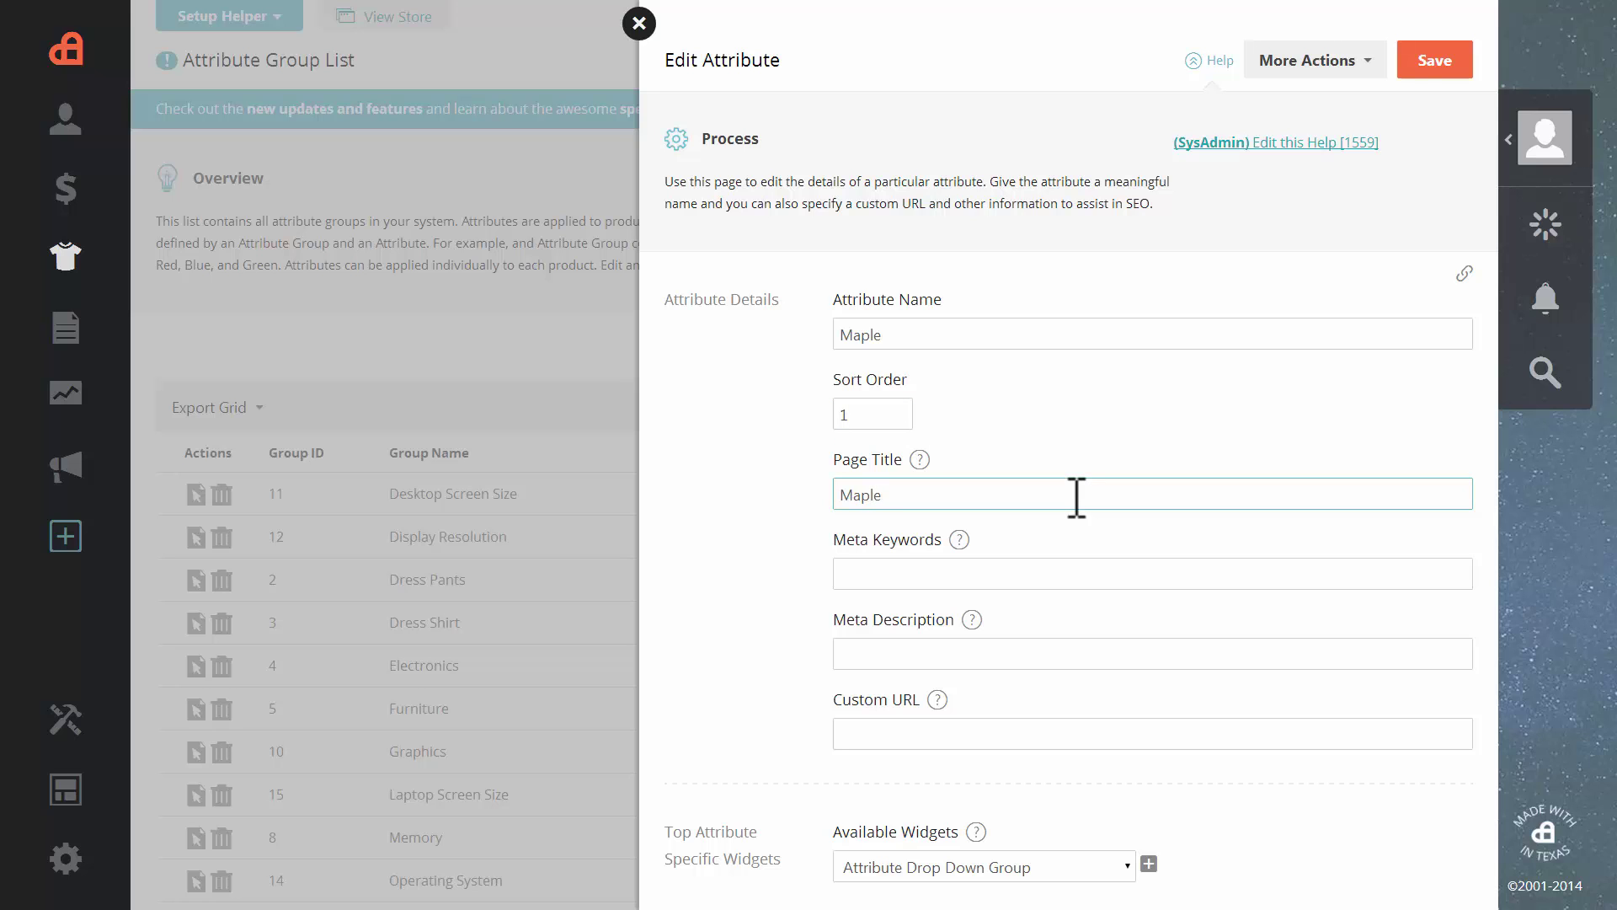
# Set Maple's custom URL to '/maple' and save the attribute.
pyautogui.scroll(-2, 1077, 496)
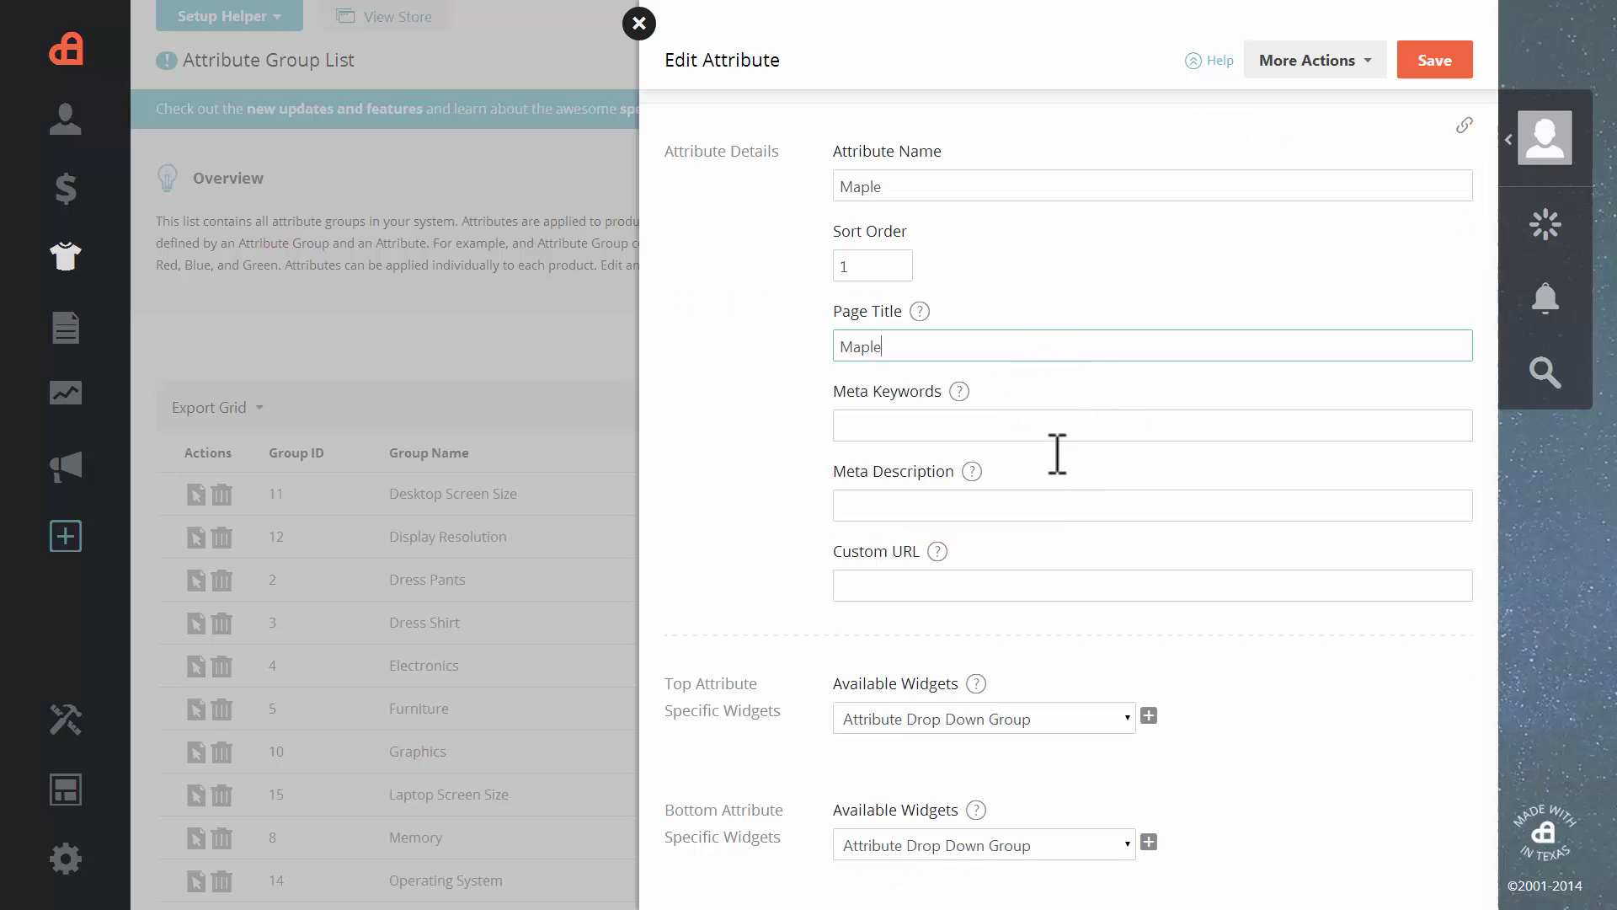
pyautogui.click(1040, 588)
pyautogui.write('maple')
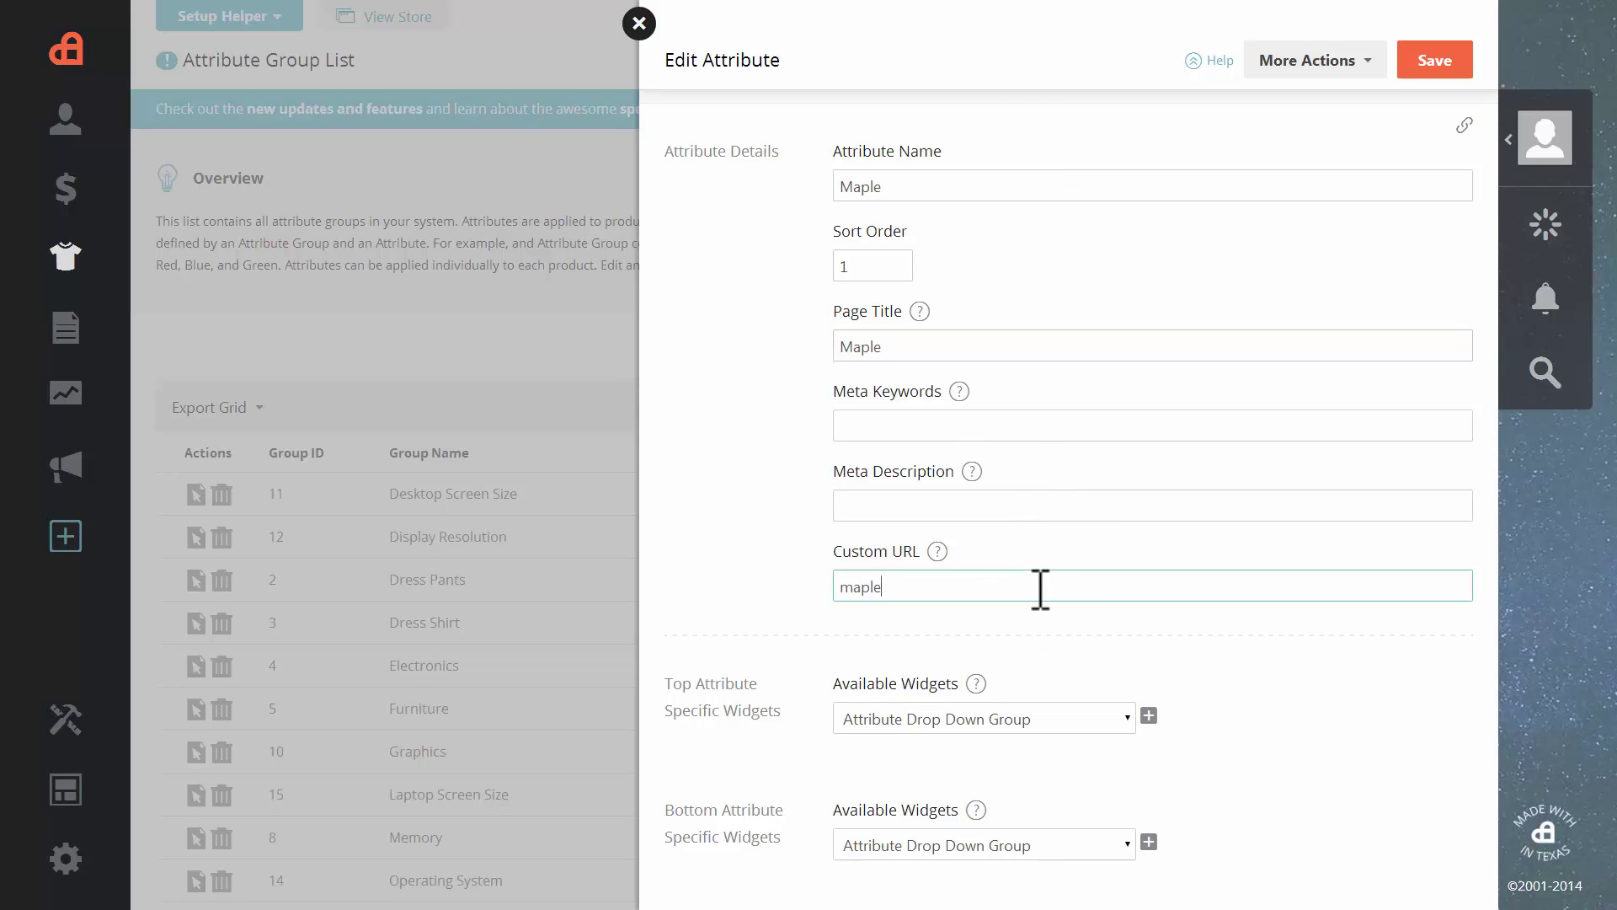
pyautogui.press('Home')
pyautogui.write('/')
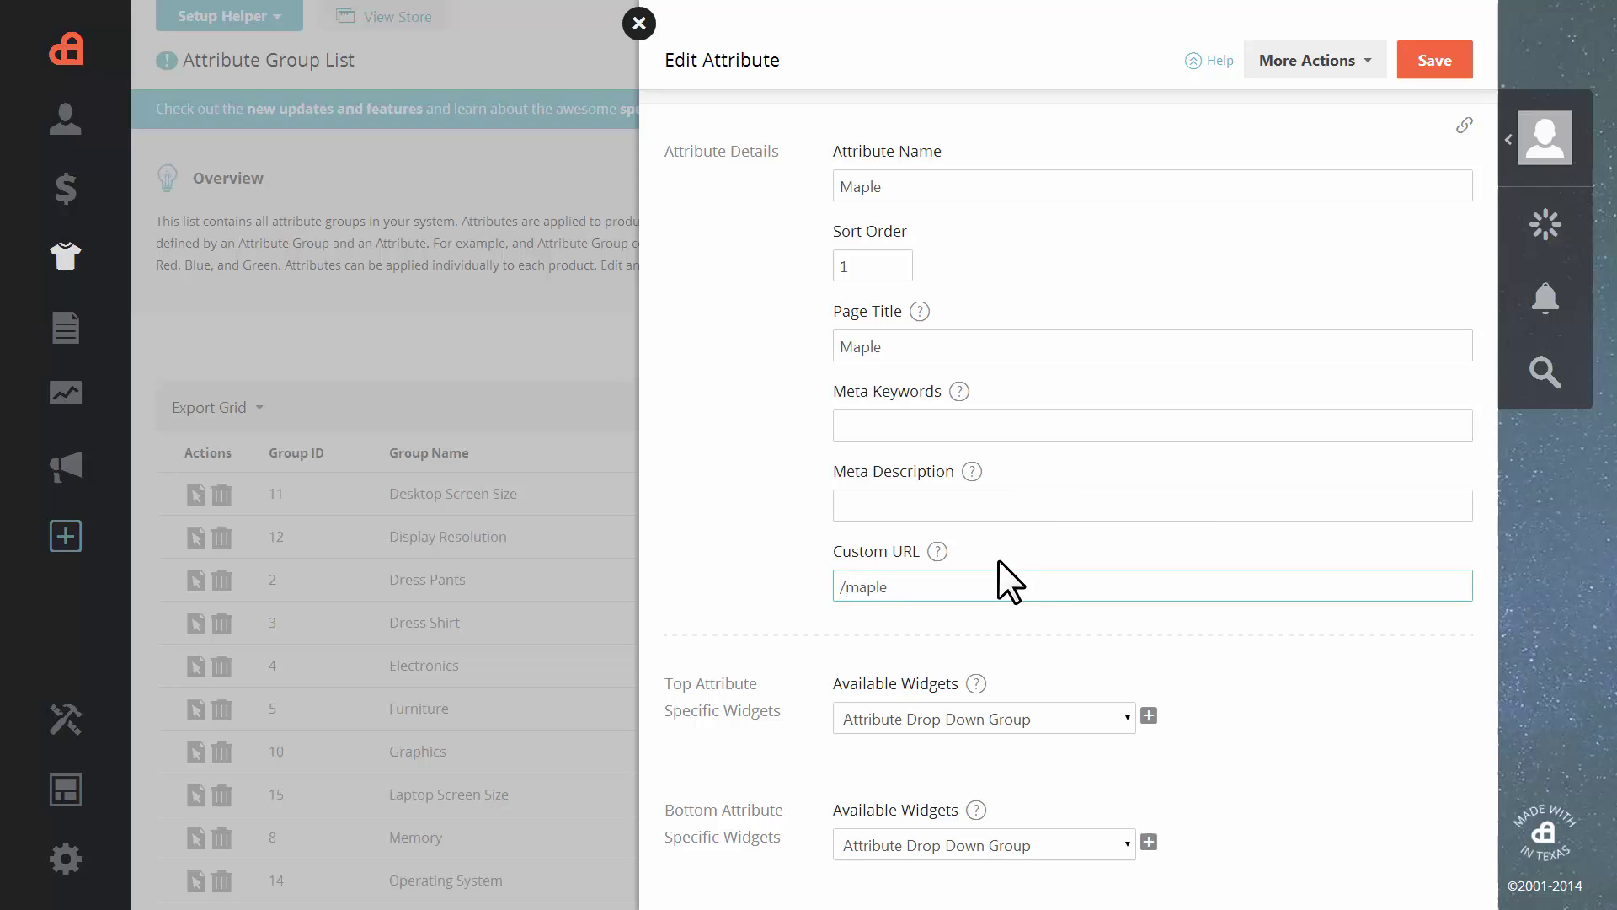
pyautogui.click(1084, 581)
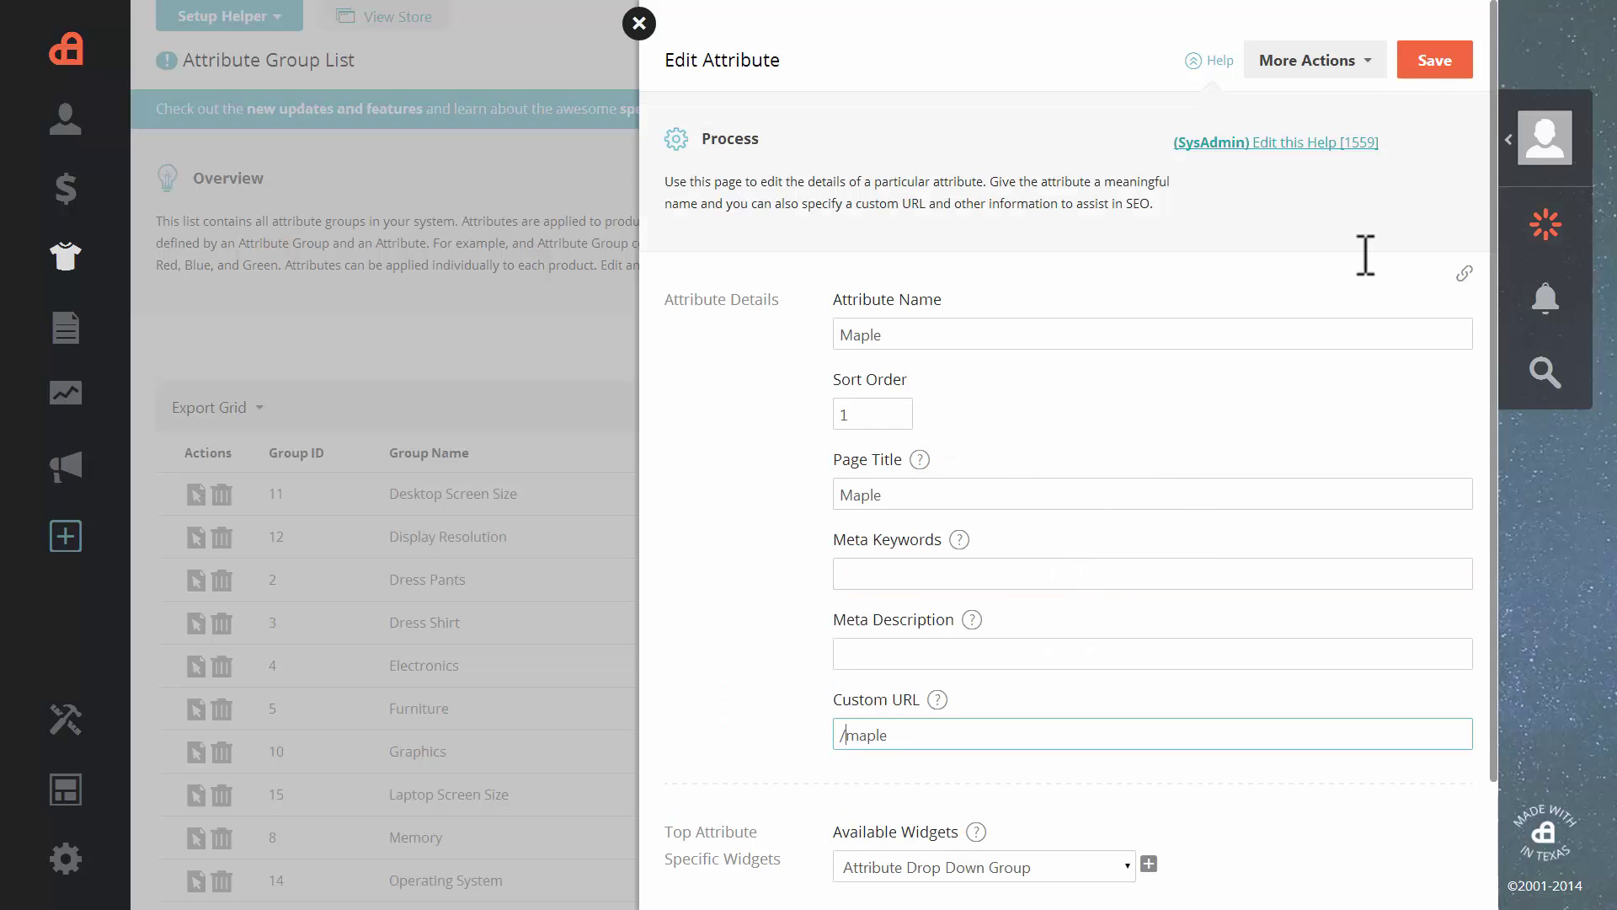
pyautogui.click(1438, 64)
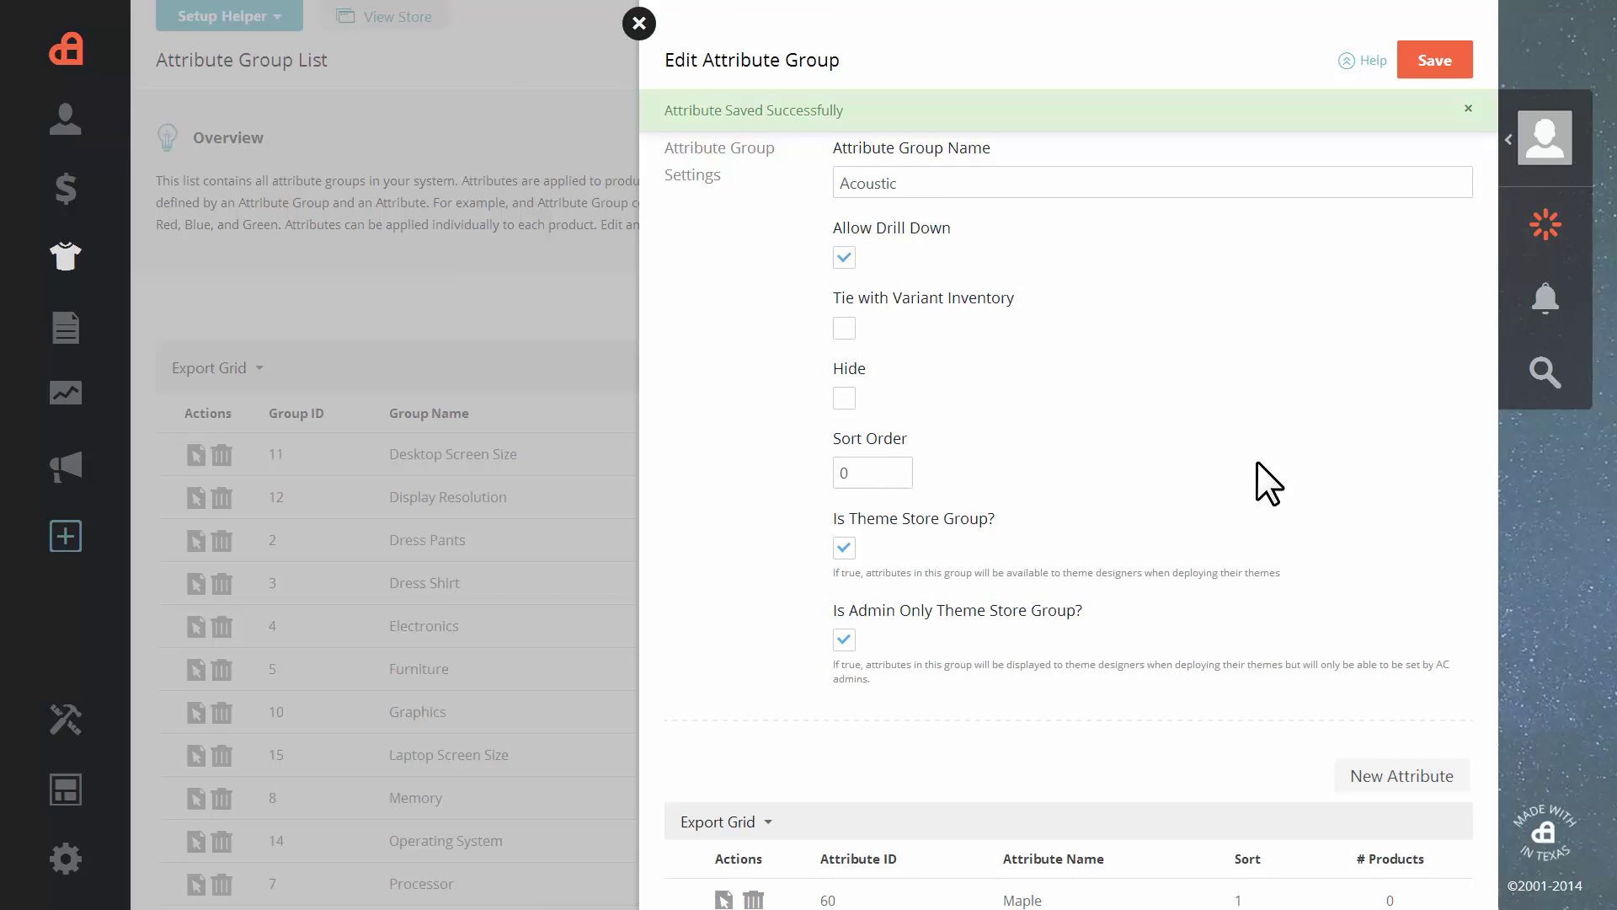
pyautogui.scroll(-1, 1256, 463)
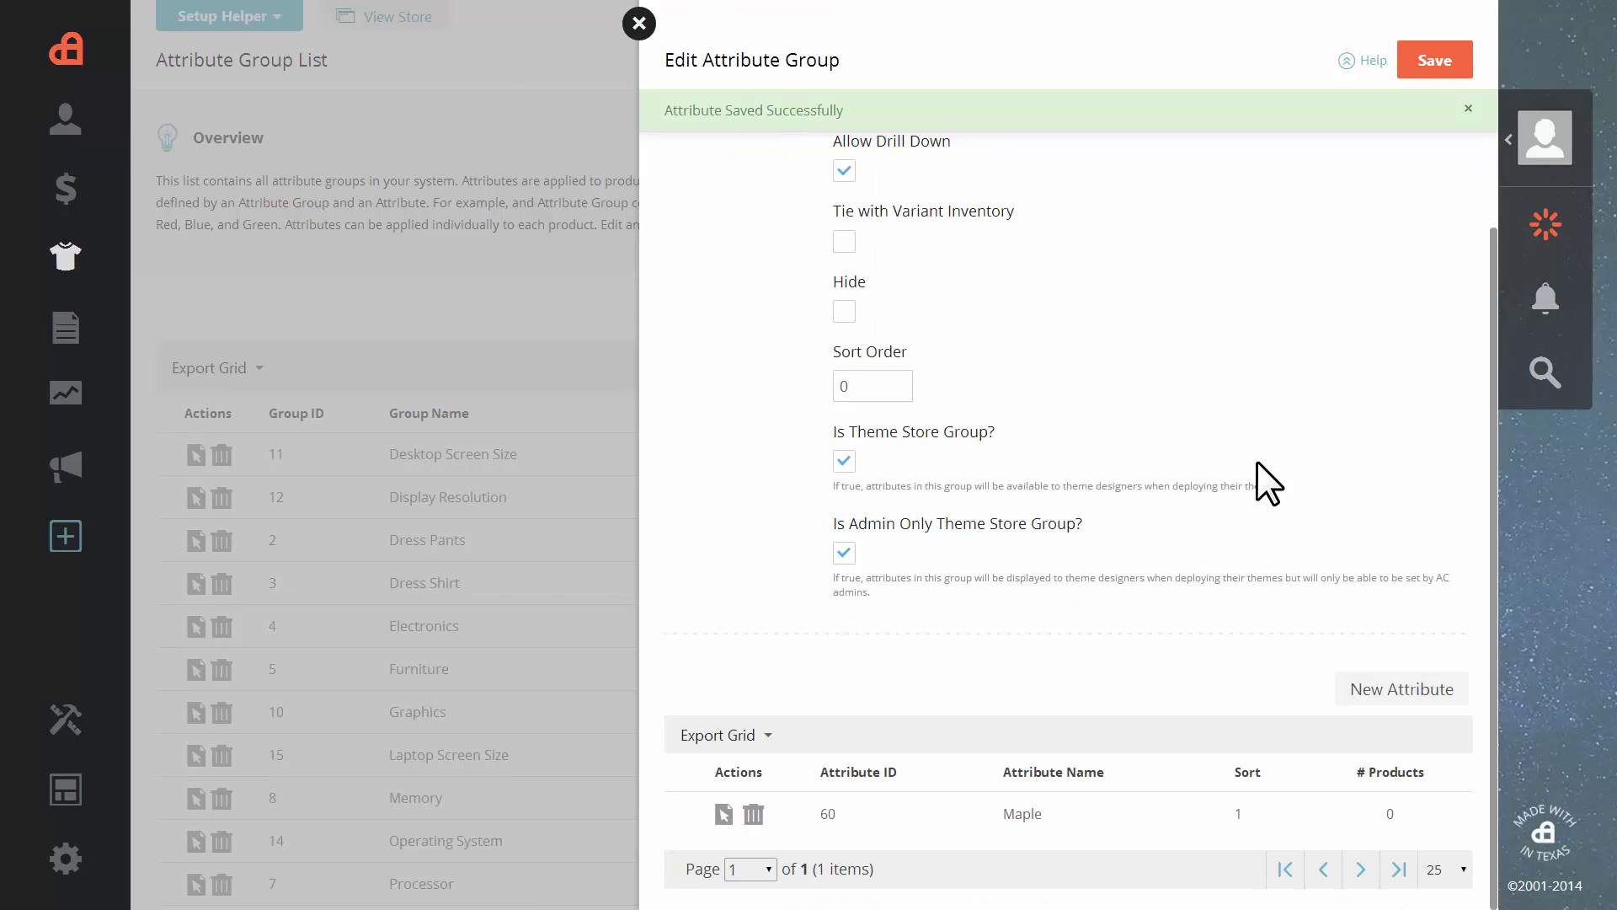
# Add a 'Rosewood' attribute with sort order 2 and page title 'Rosewood'.
pyautogui.click(1371, 689)
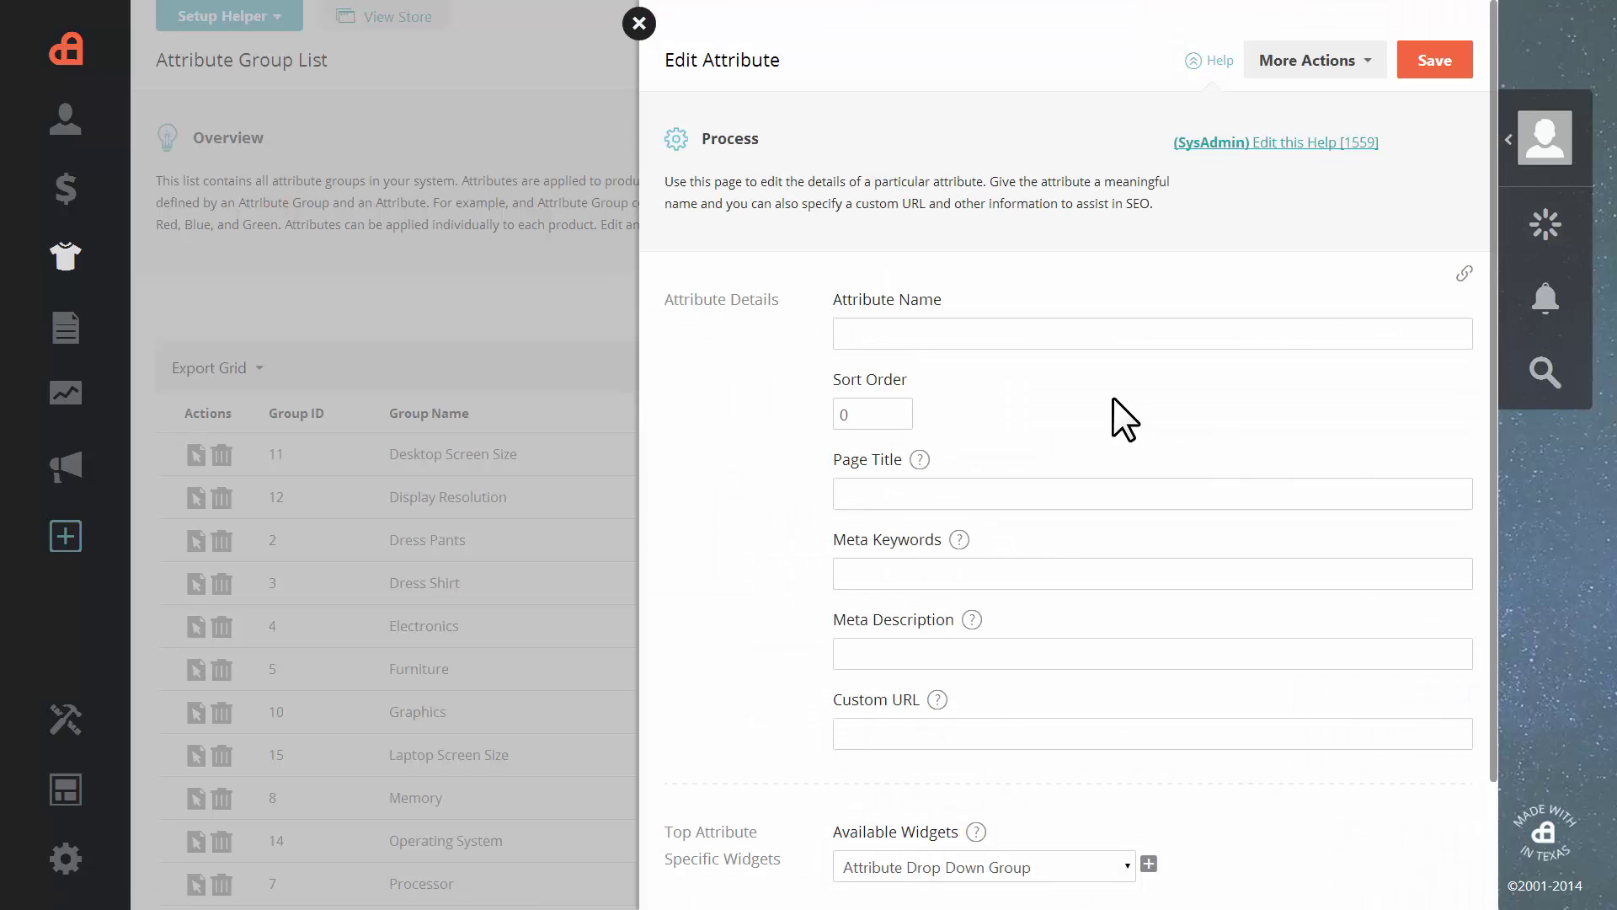
pyautogui.click(1077, 337)
pyautogui.write('Ro')
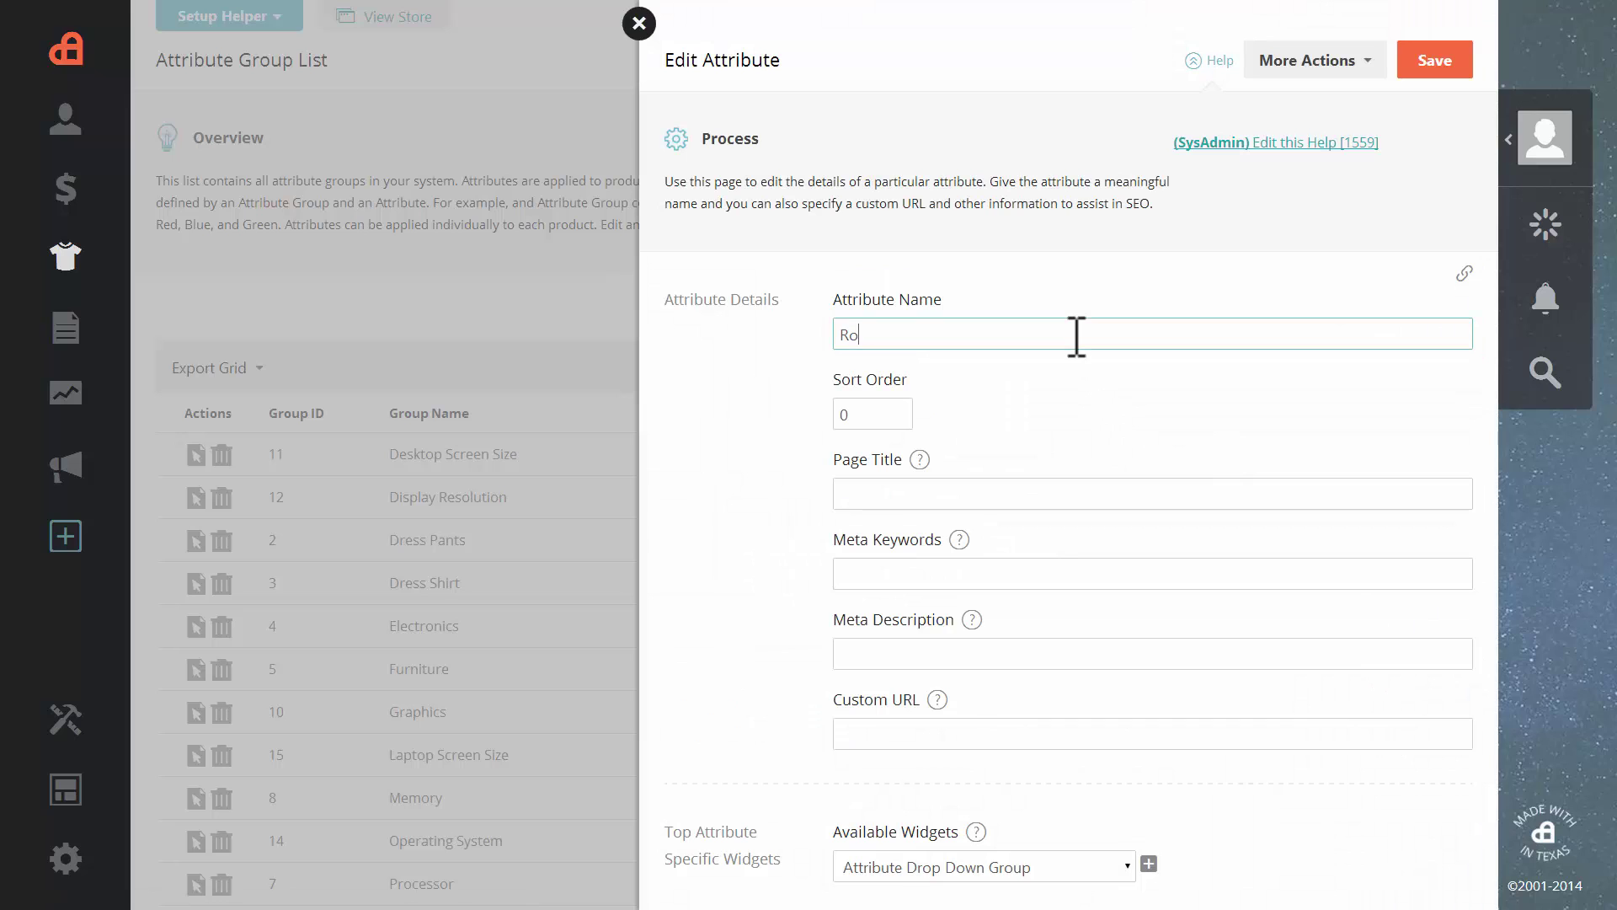
pyautogui.write('sewood')
pyautogui.click(876, 415)
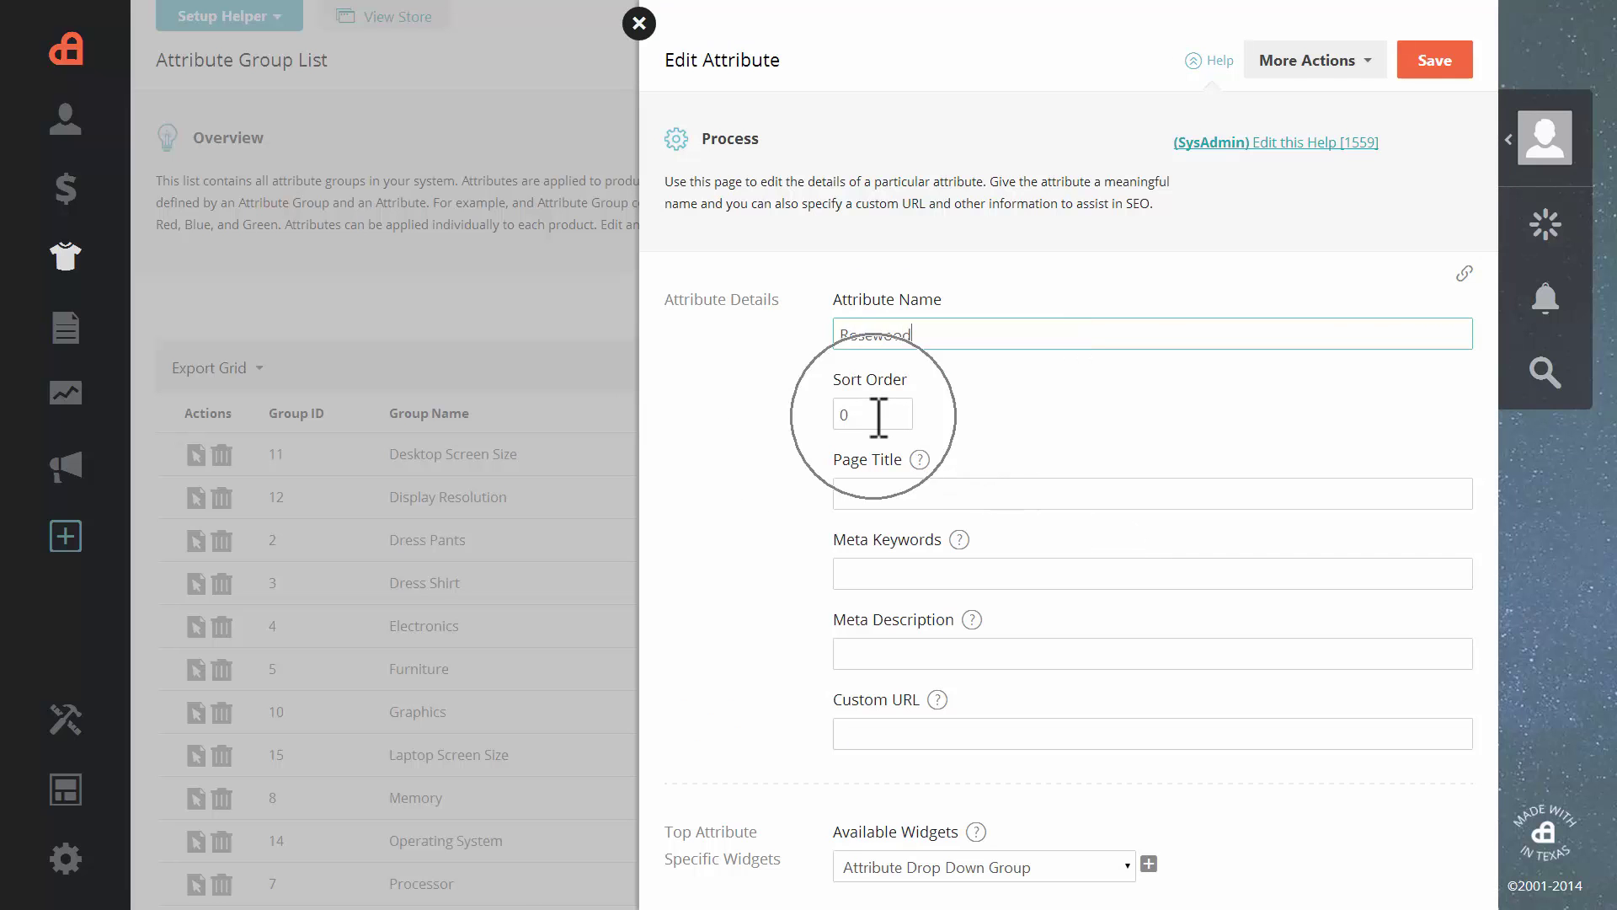
pyautogui.moveTo(861, 415); pyautogui.dragTo(825, 414)
pyautogui.write('2')
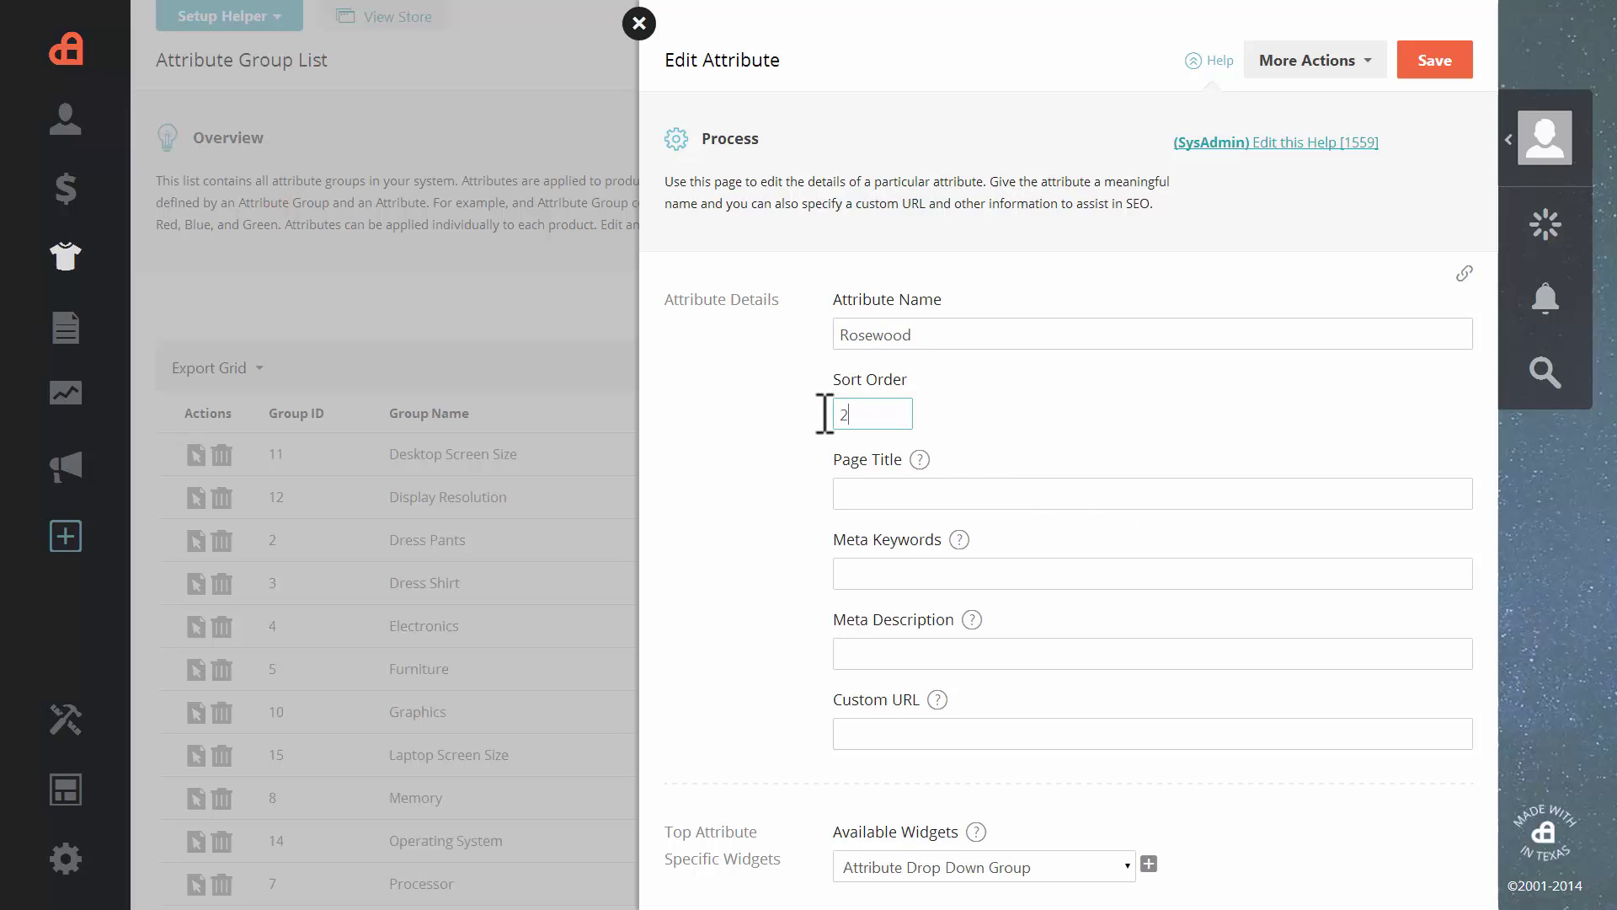
pyautogui.click(1271, 501)
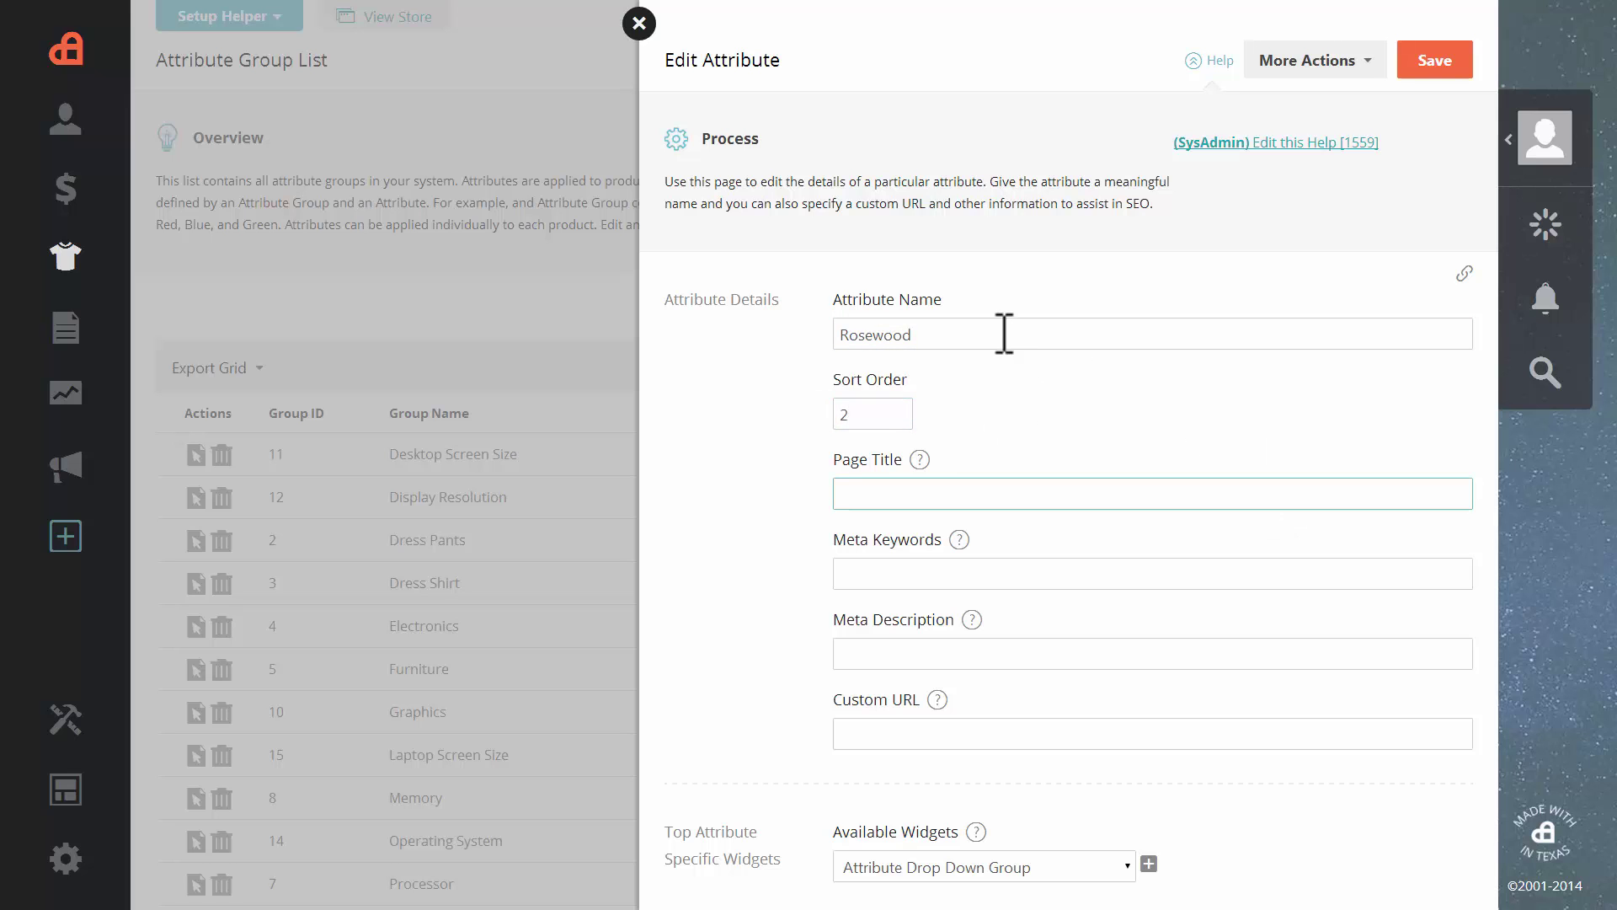
pyautogui.moveTo(1005, 333); pyautogui.dragTo(815, 338)
pyautogui.hotkey('ctrl', 'c')
pyautogui.click(1070, 502)
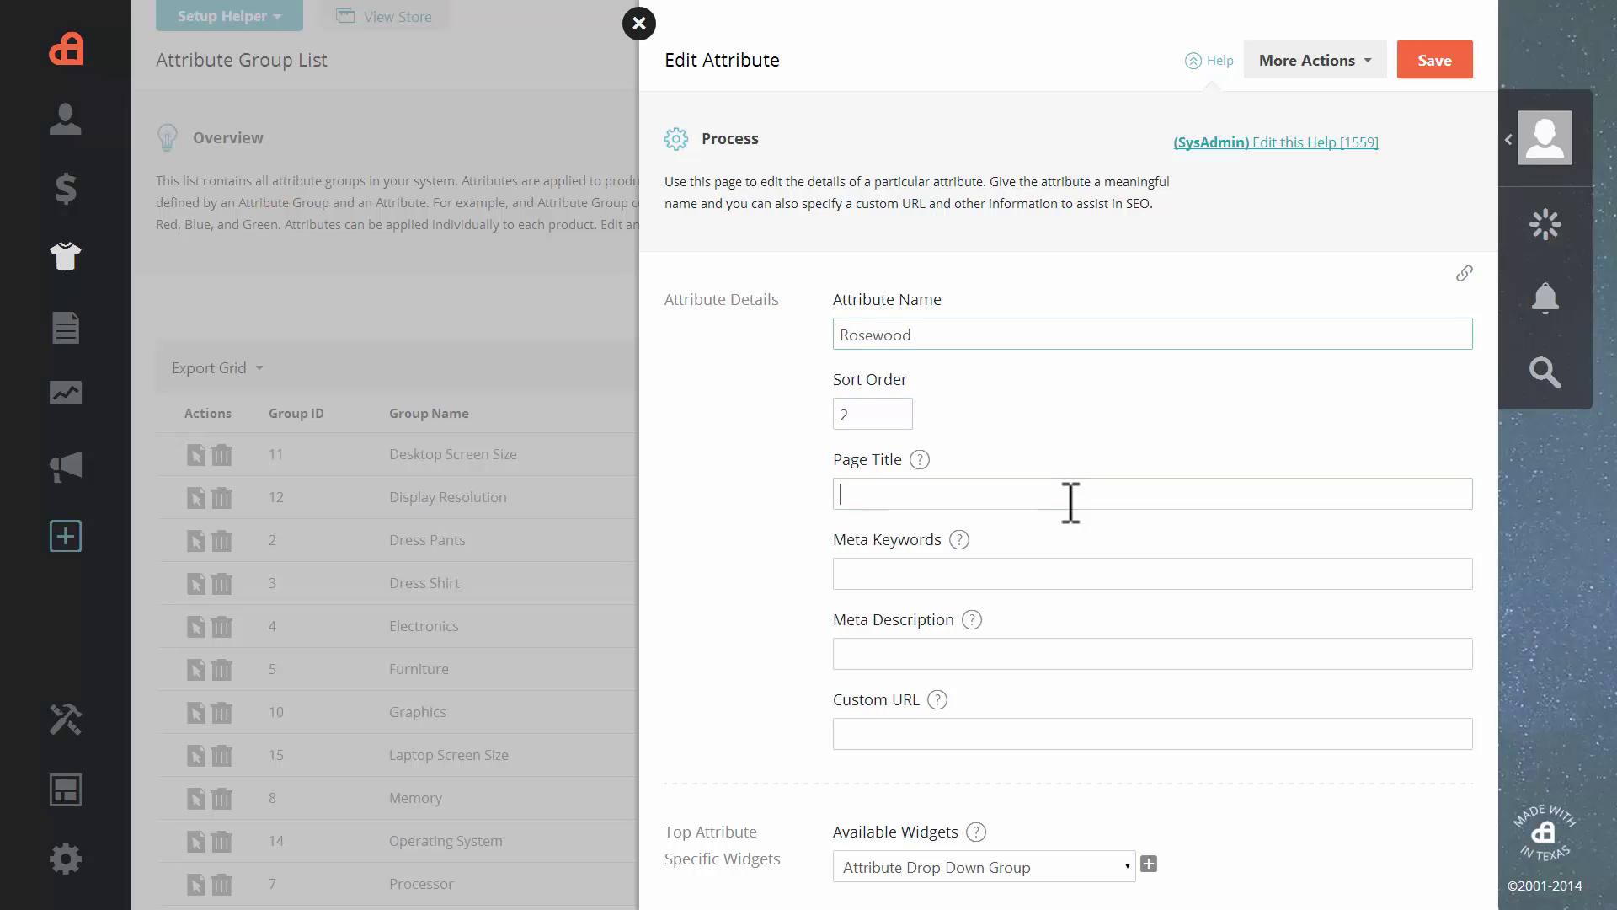
pyautogui.hotkey('ctrl', 'v')
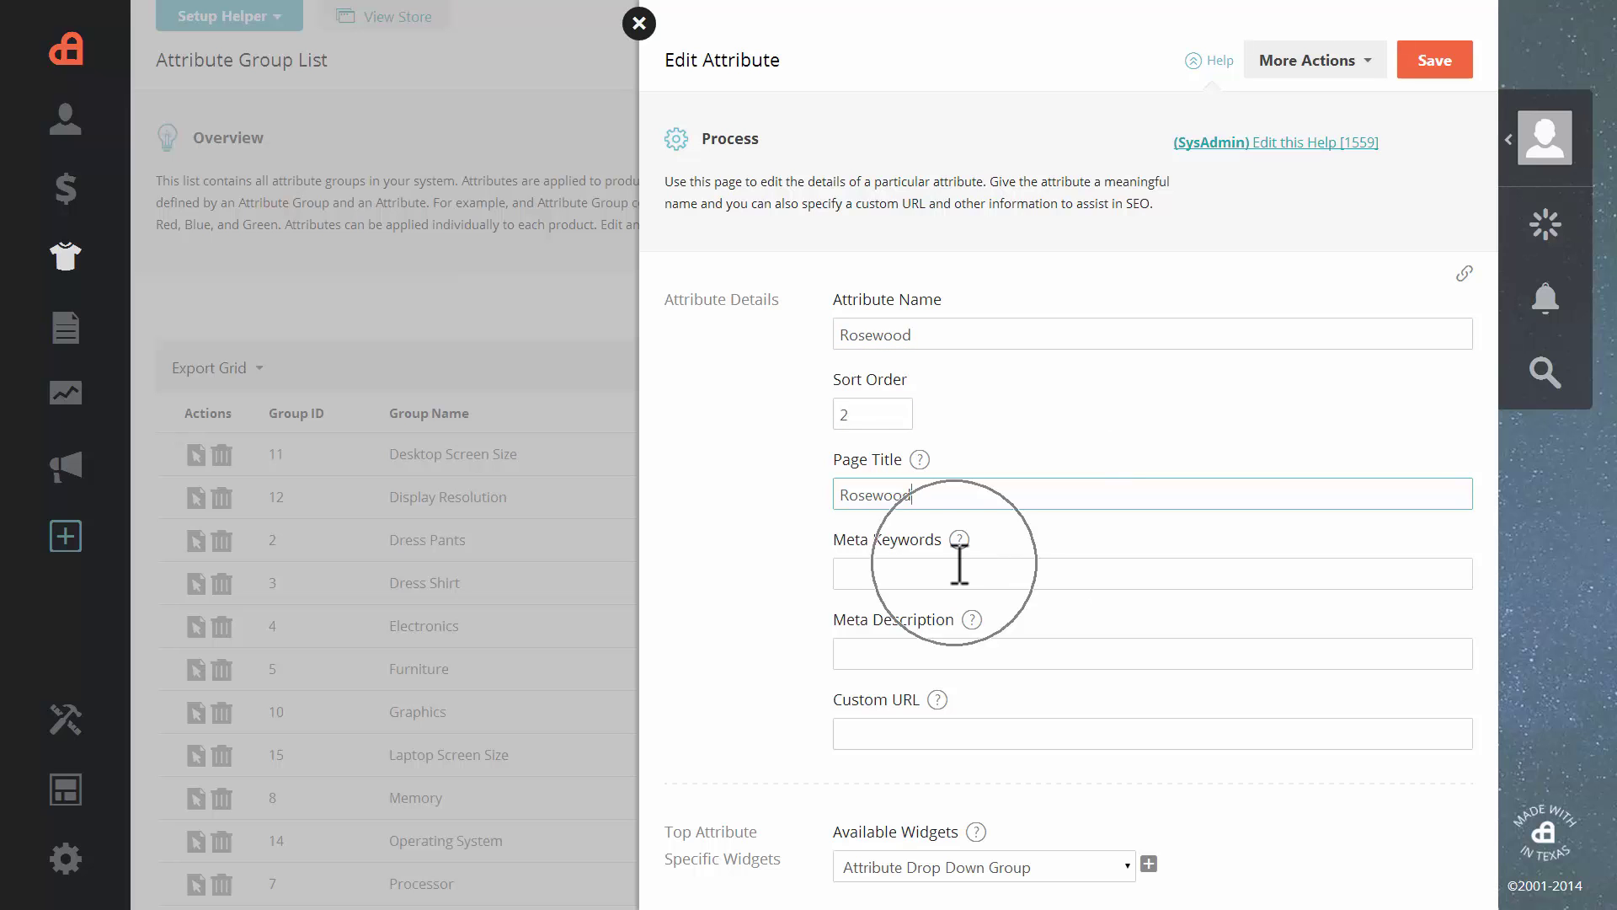
# Set Rosewood's custom URL to '/Rosewood' and save the attribute.
pyautogui.click(937, 738)
pyautogui.write('/Rosewood')
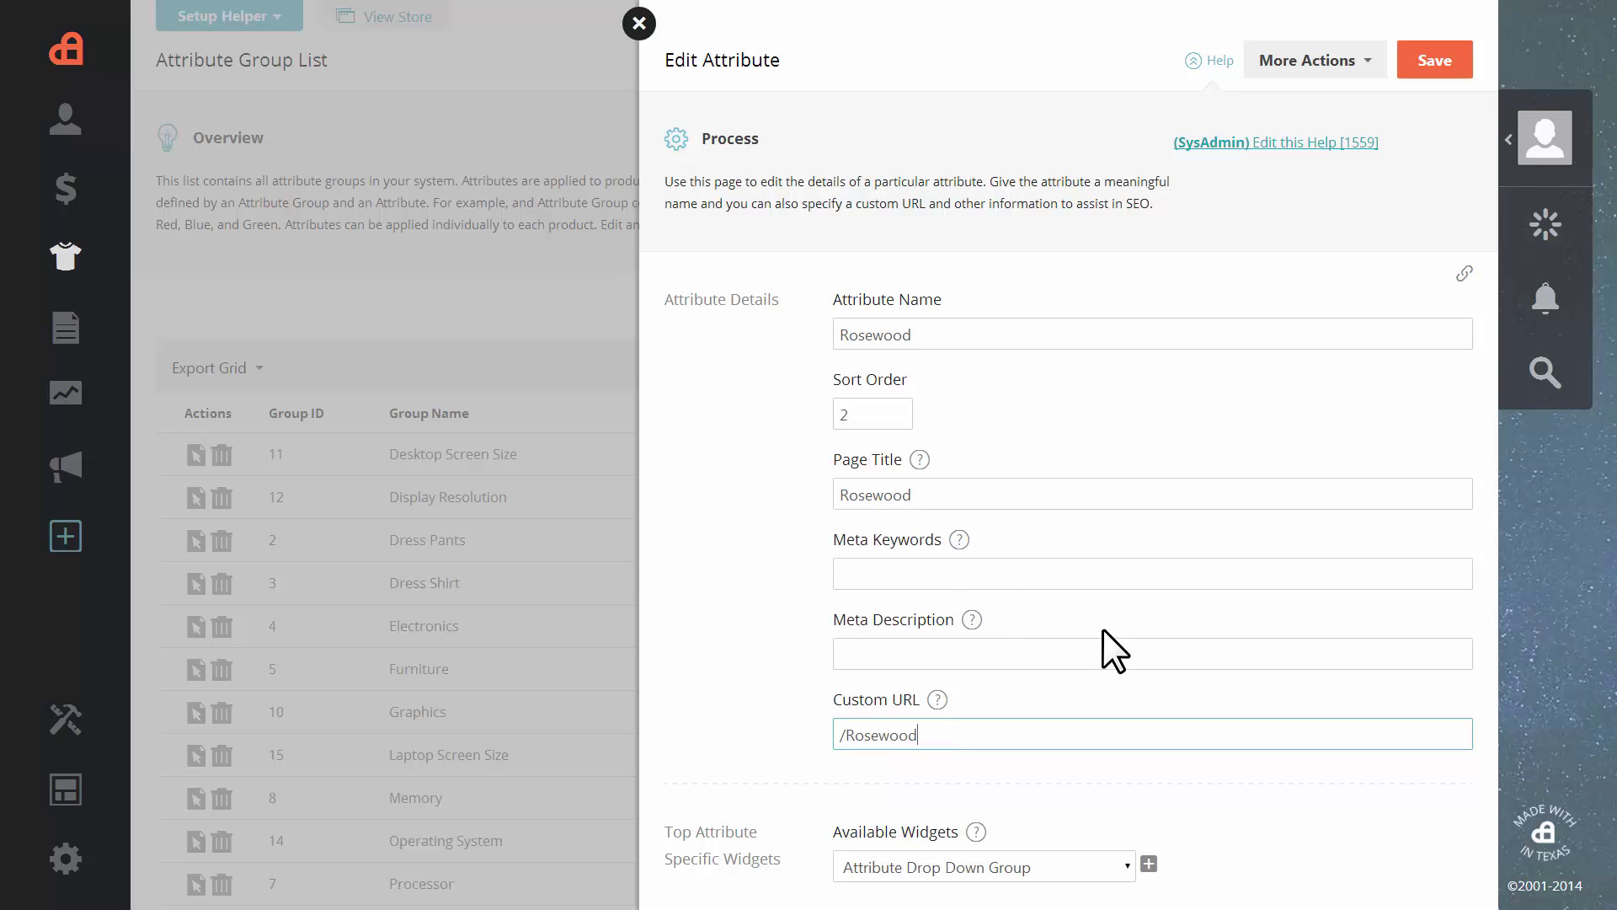
pyautogui.scroll(-2, 1103, 640)
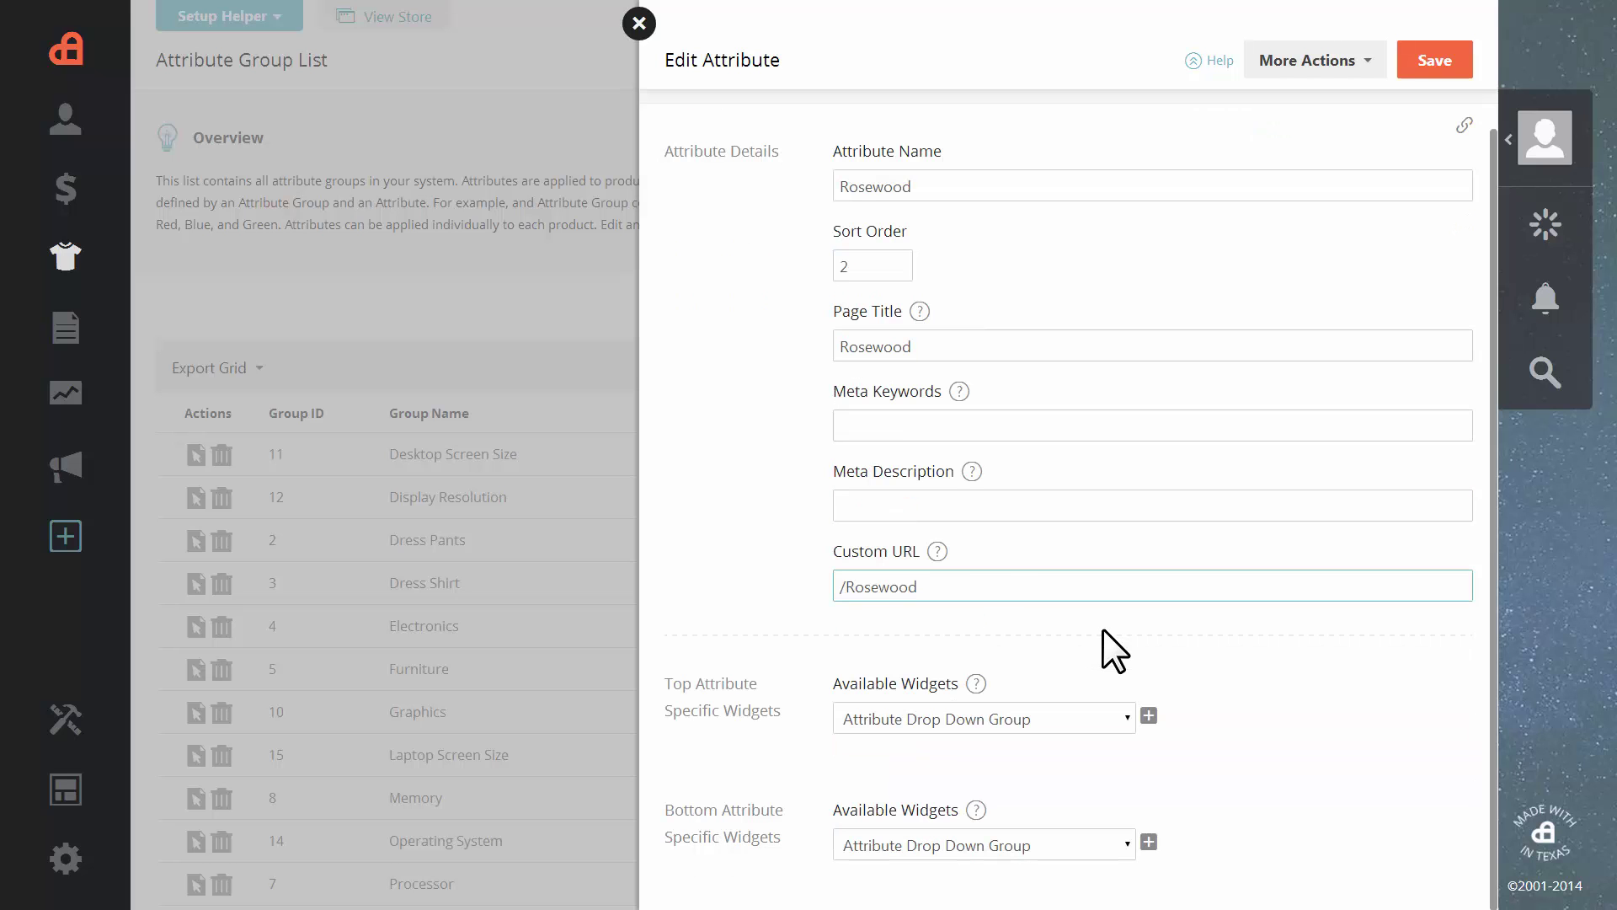
pyautogui.click(1432, 61)
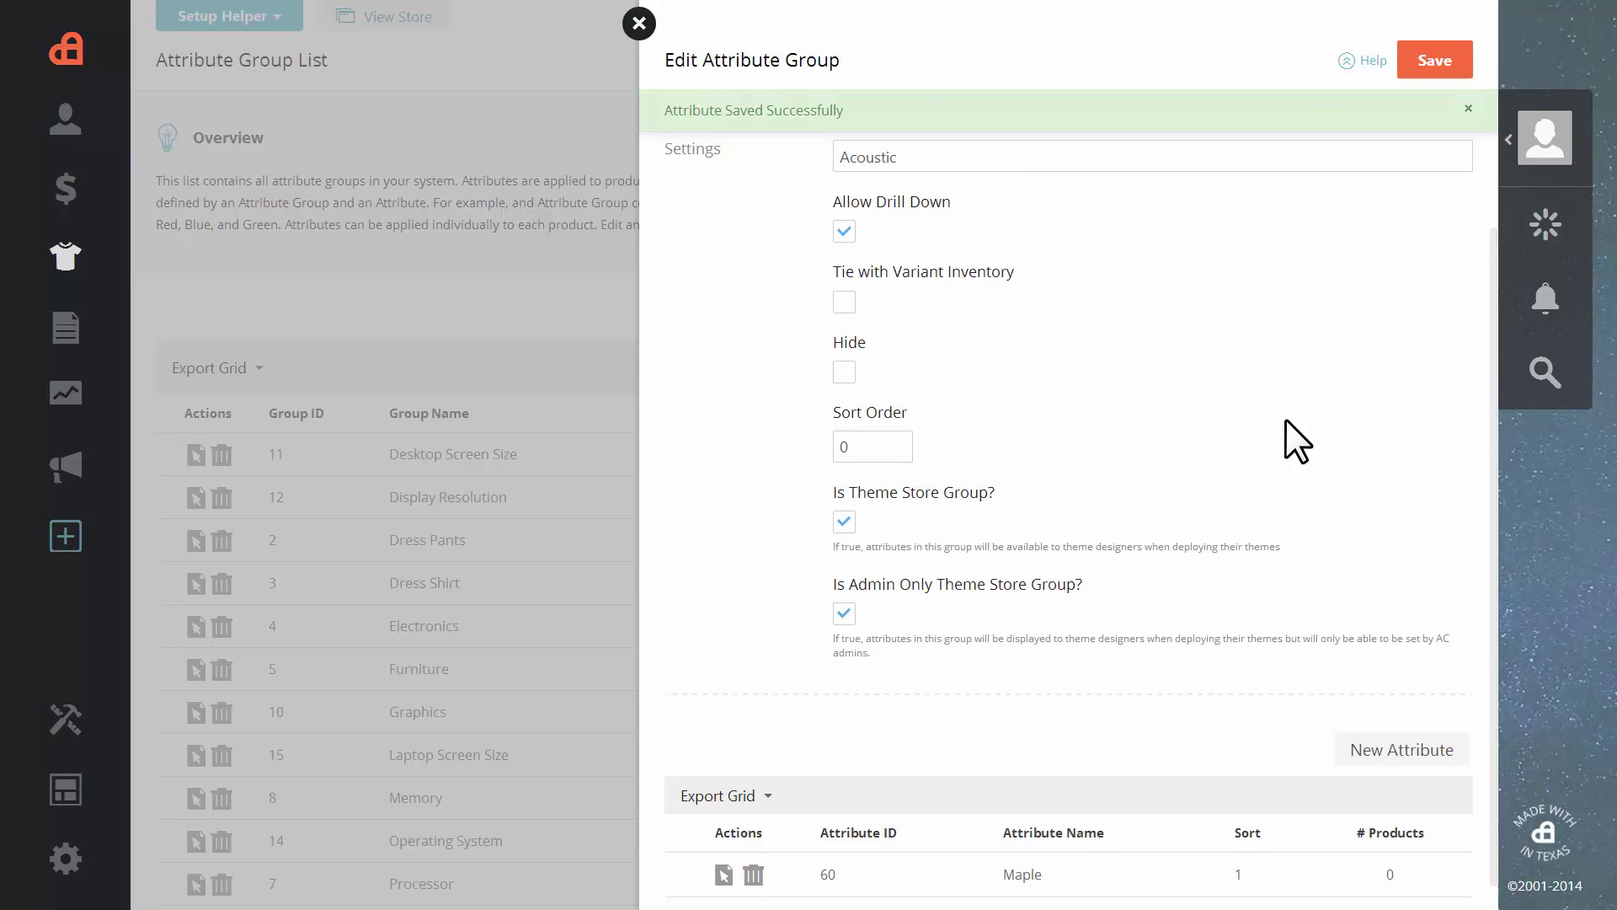
pyautogui.scroll(-1, 1286, 418)
# Compare the Maple and Rosewood rows in the Acoustic attribute list.
pyautogui.click(1134, 800)
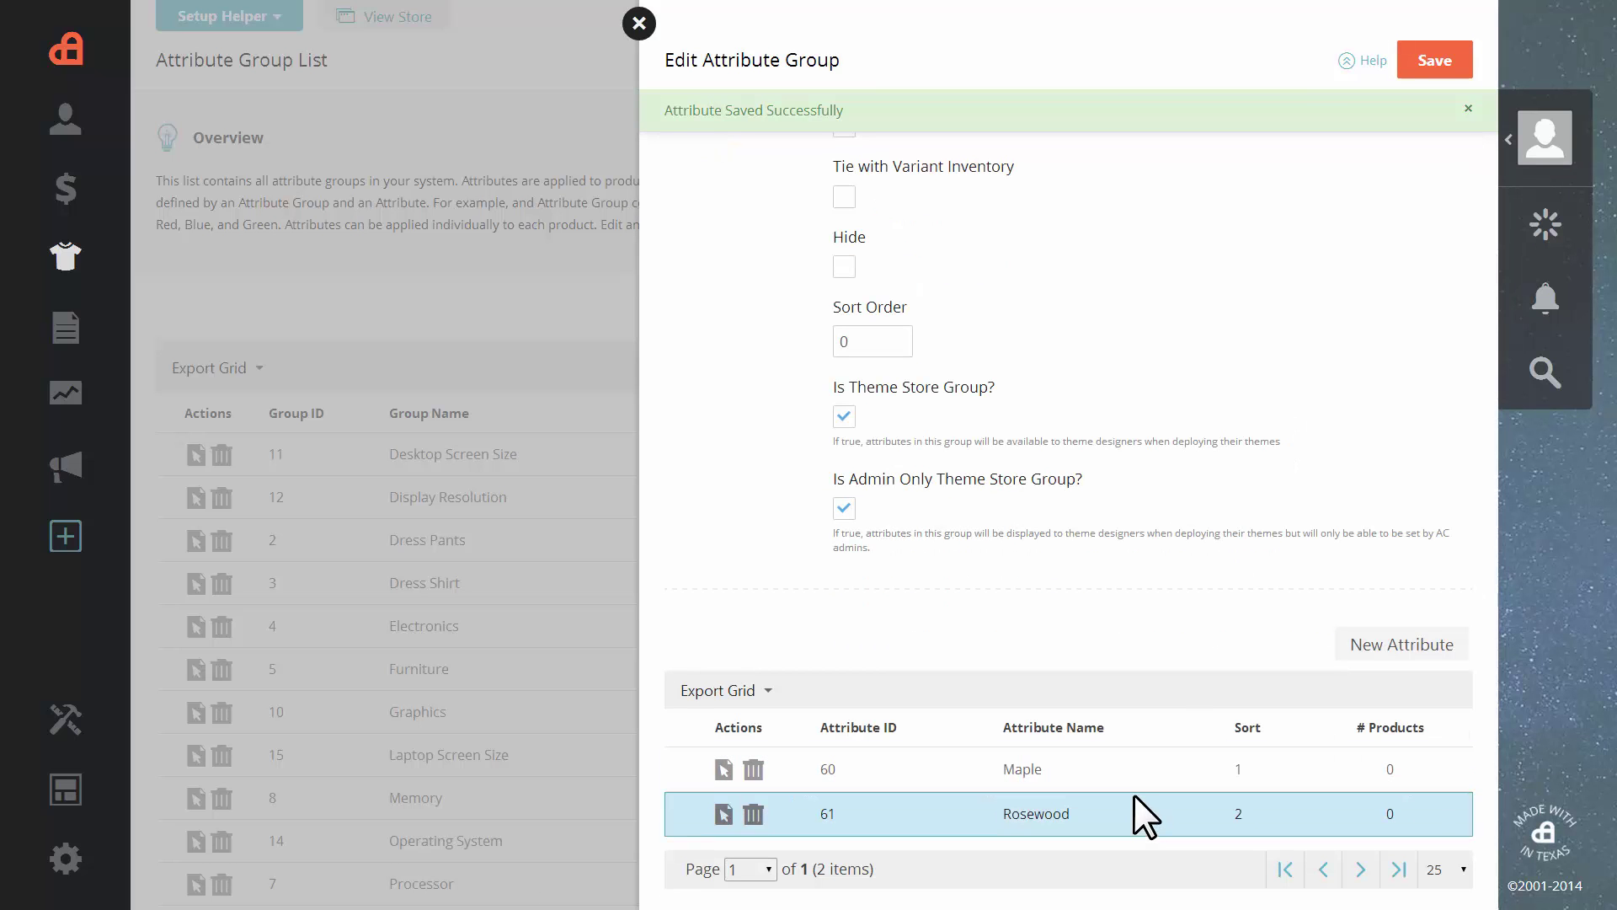
pyautogui.click(1134, 771)
pyautogui.click(1137, 807)
pyautogui.click(1142, 779)
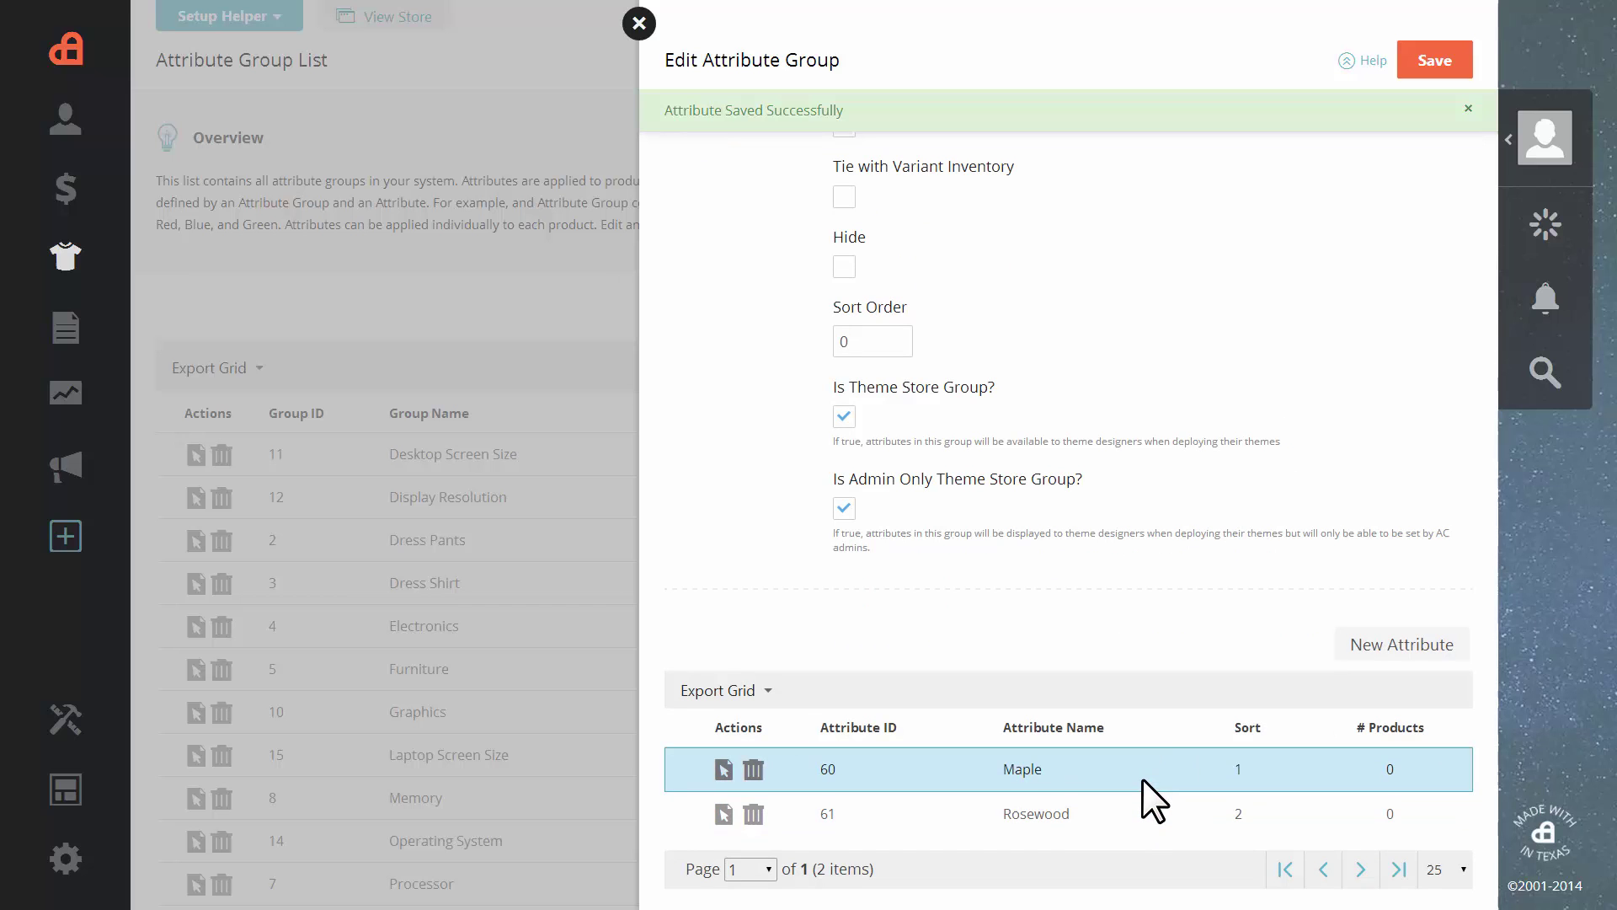